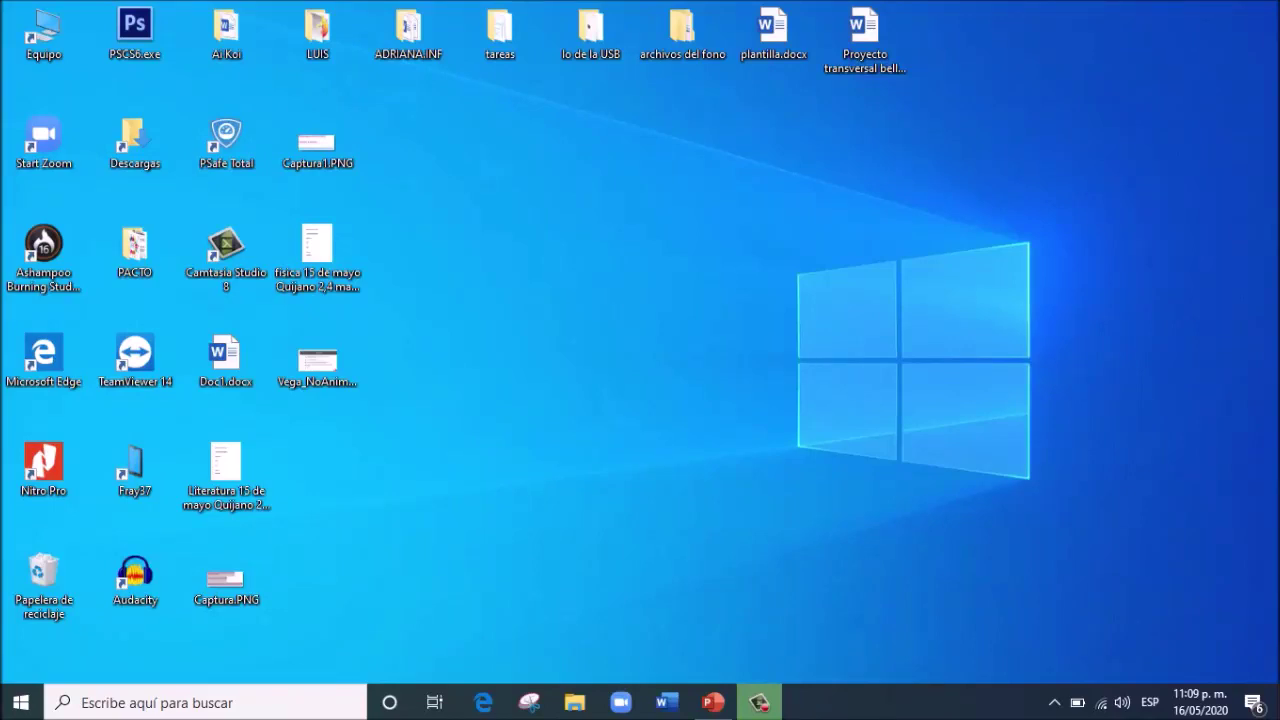
# Restore the Vega_NoAnimation presentation window and page through its slides.
pyautogui.click(713, 703)
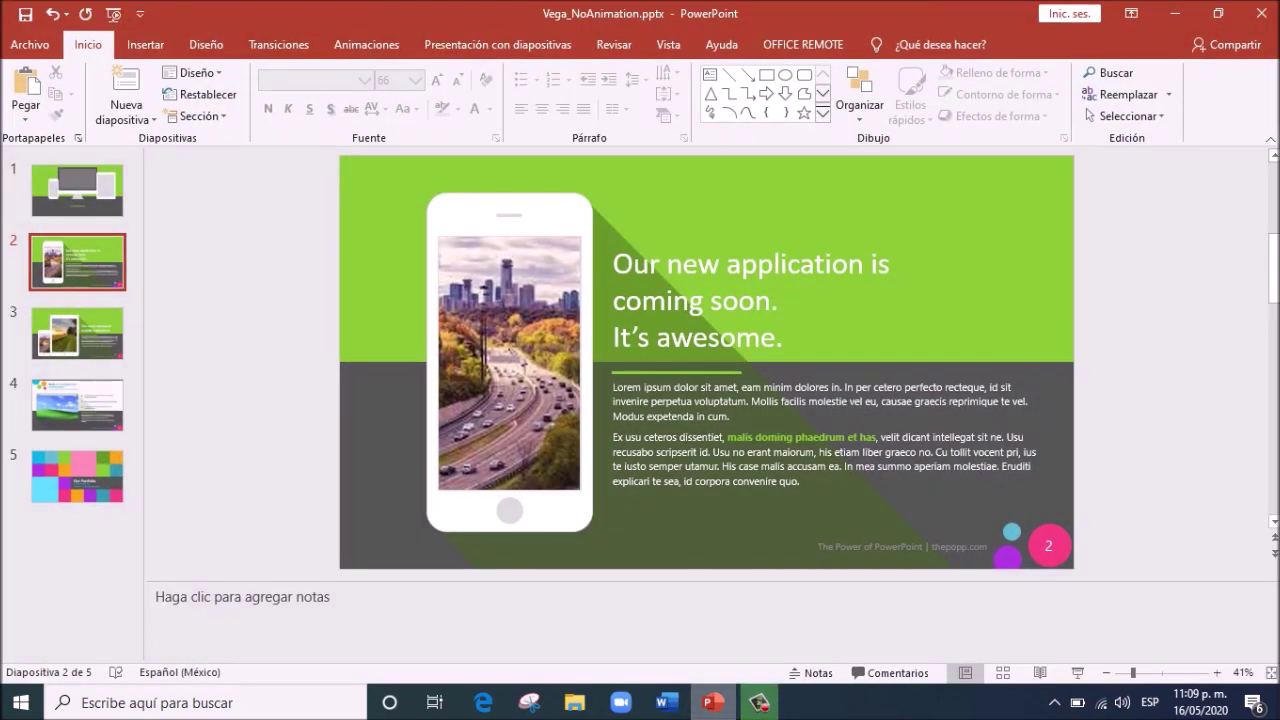
pyautogui.press('pagedown')
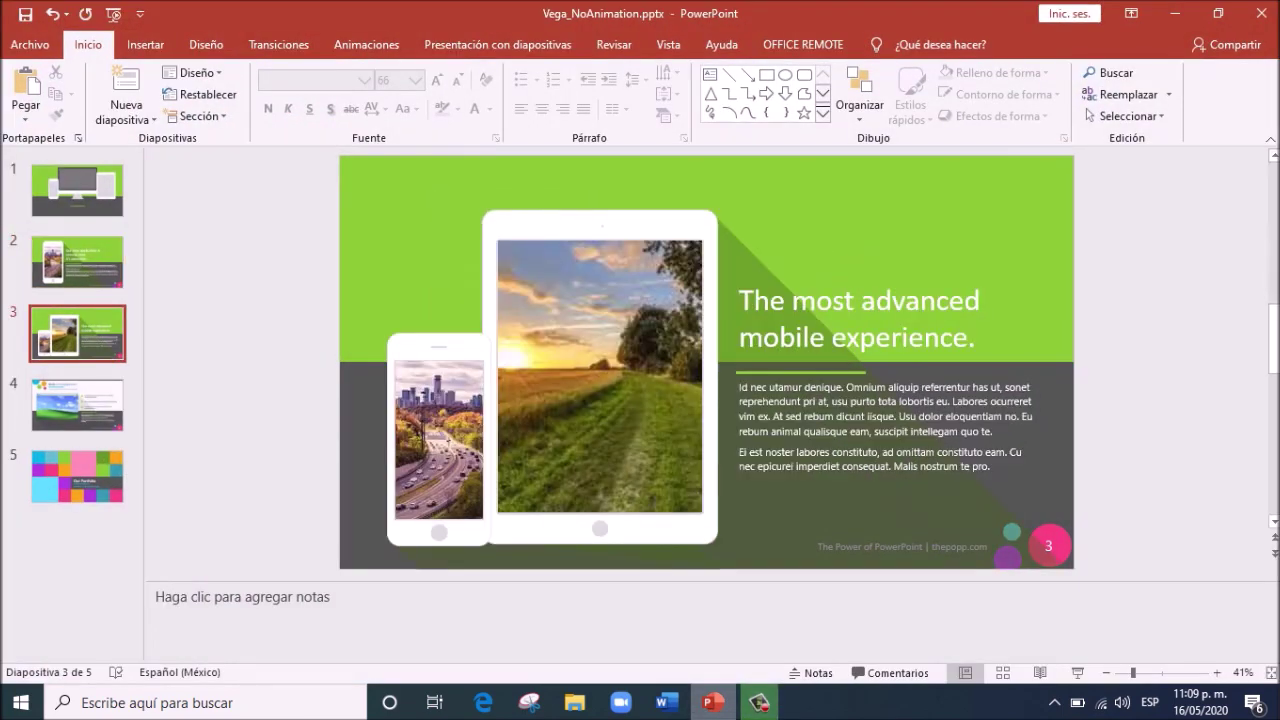
pyautogui.press('pagedown')
pyautogui.press('pagedown')
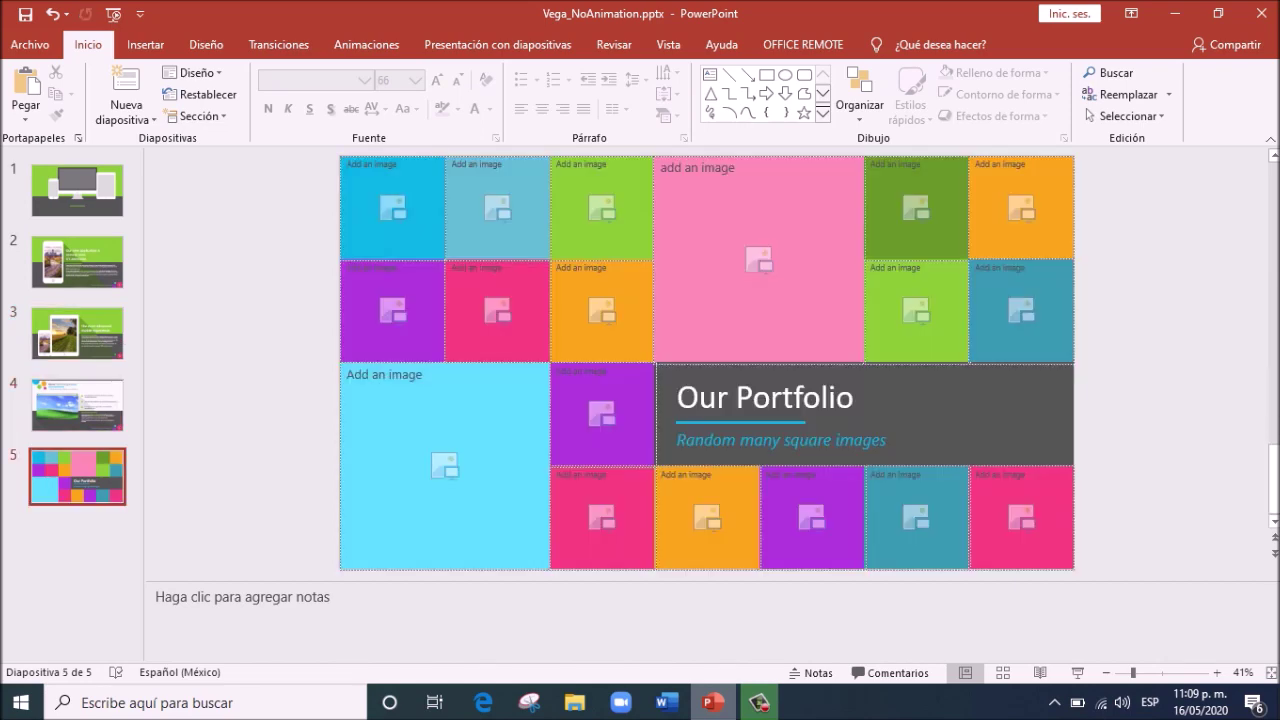
pyautogui.press('pageup')
pyautogui.press('pageup')
# Browse slides 2–4, return to the title slide, and open the phone placeholder's picture dialog.
pyautogui.press('pageup')
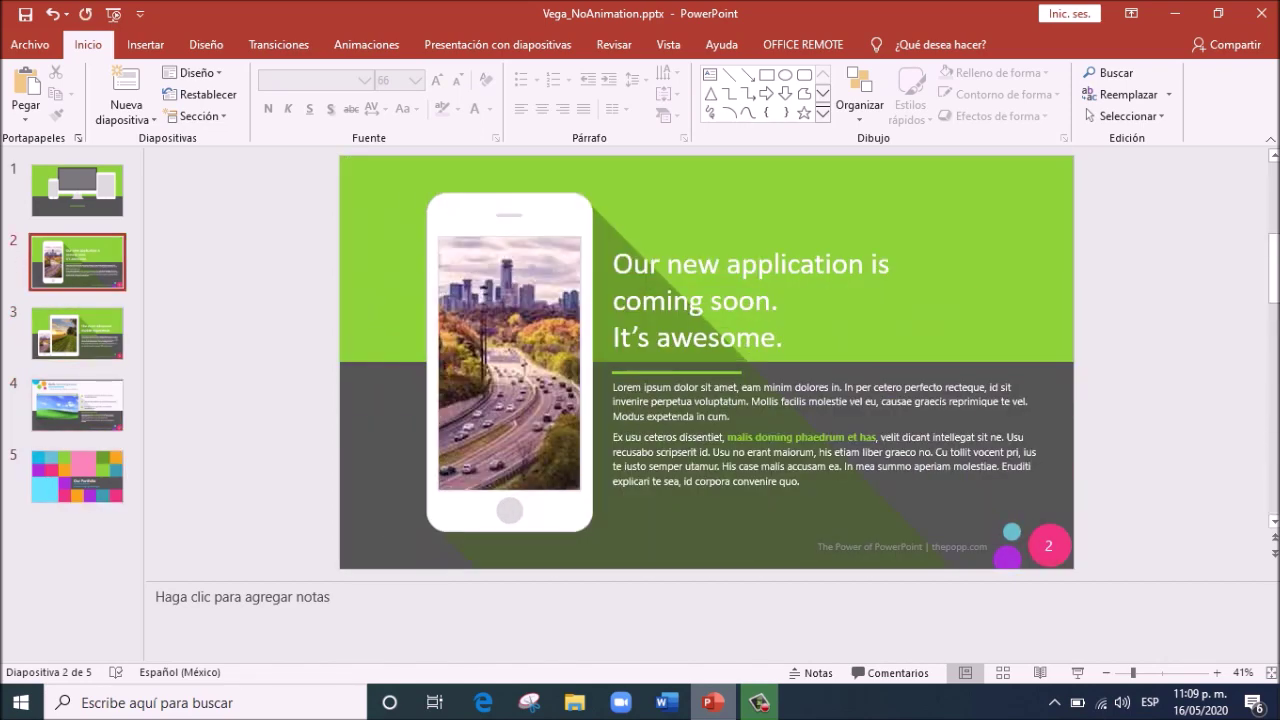
pyautogui.press('pageup')
pyautogui.press('pagedown')
pyautogui.press('pagedown')
pyautogui.press('pagedown')
pyautogui.press('pagedown')
pyautogui.press('pageup')
pyautogui.press('pageup')
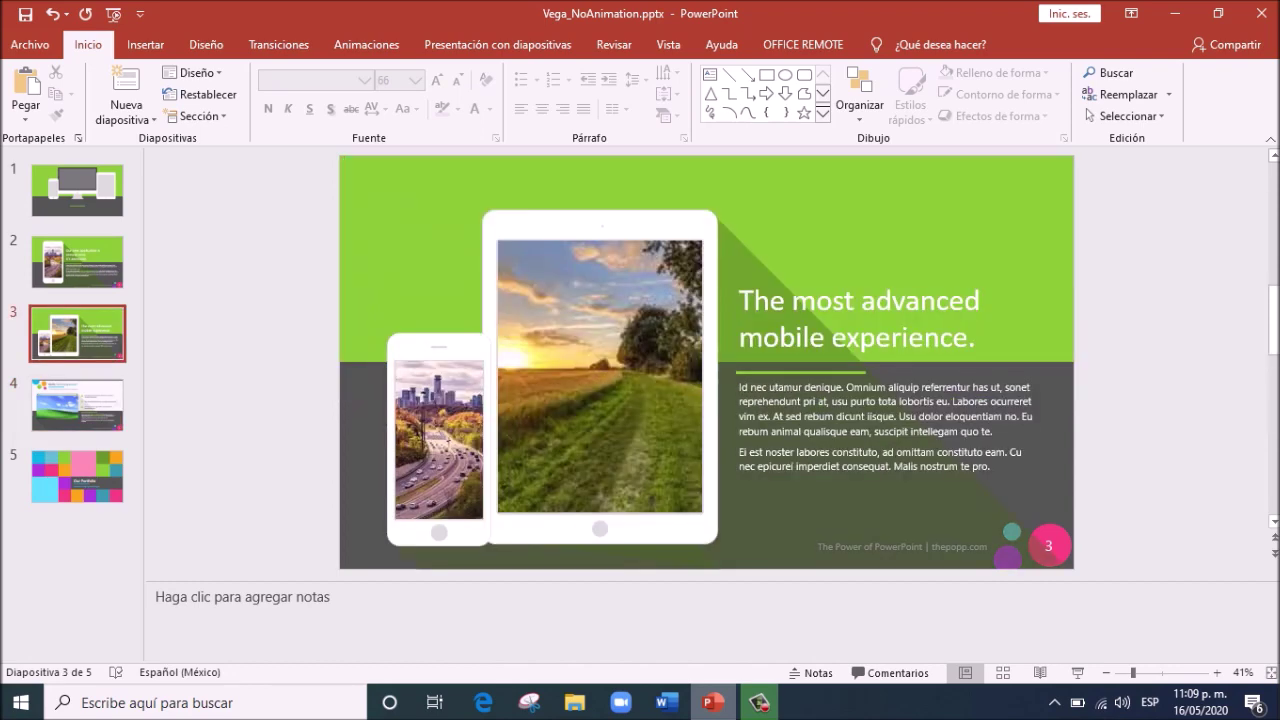
pyautogui.press('pageup')
pyautogui.press('pageup')
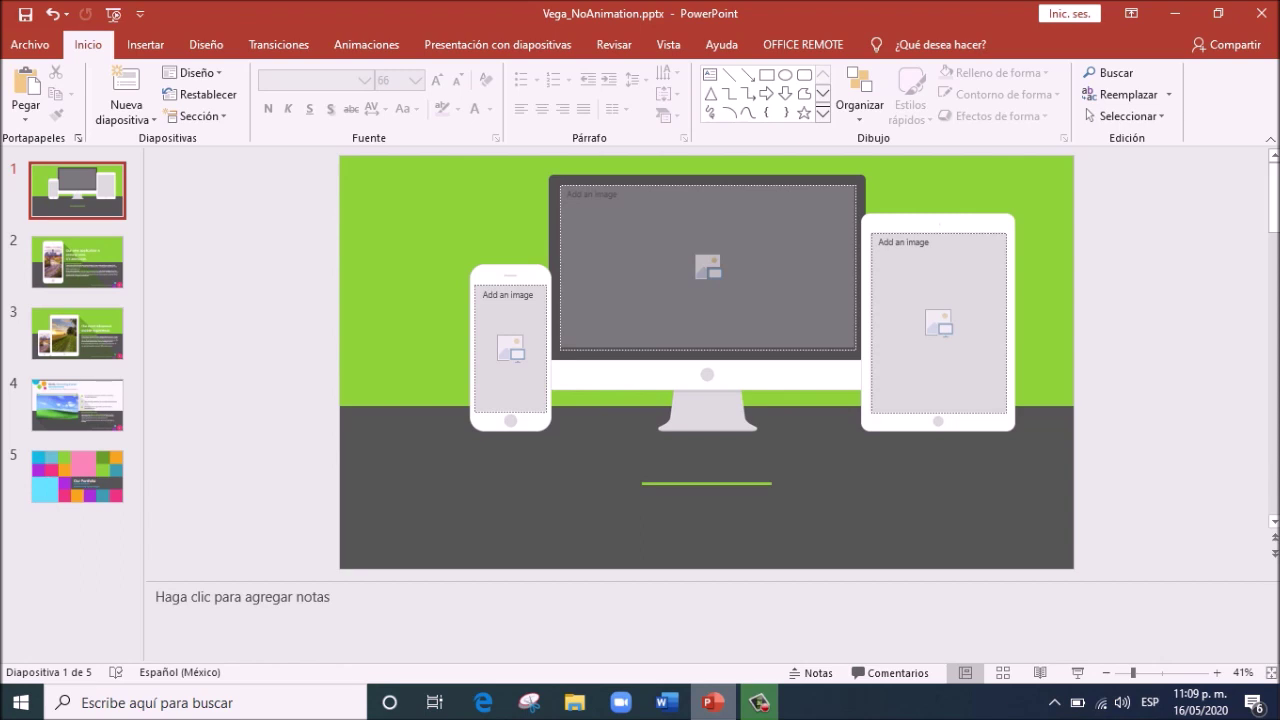
pyautogui.press('Down')
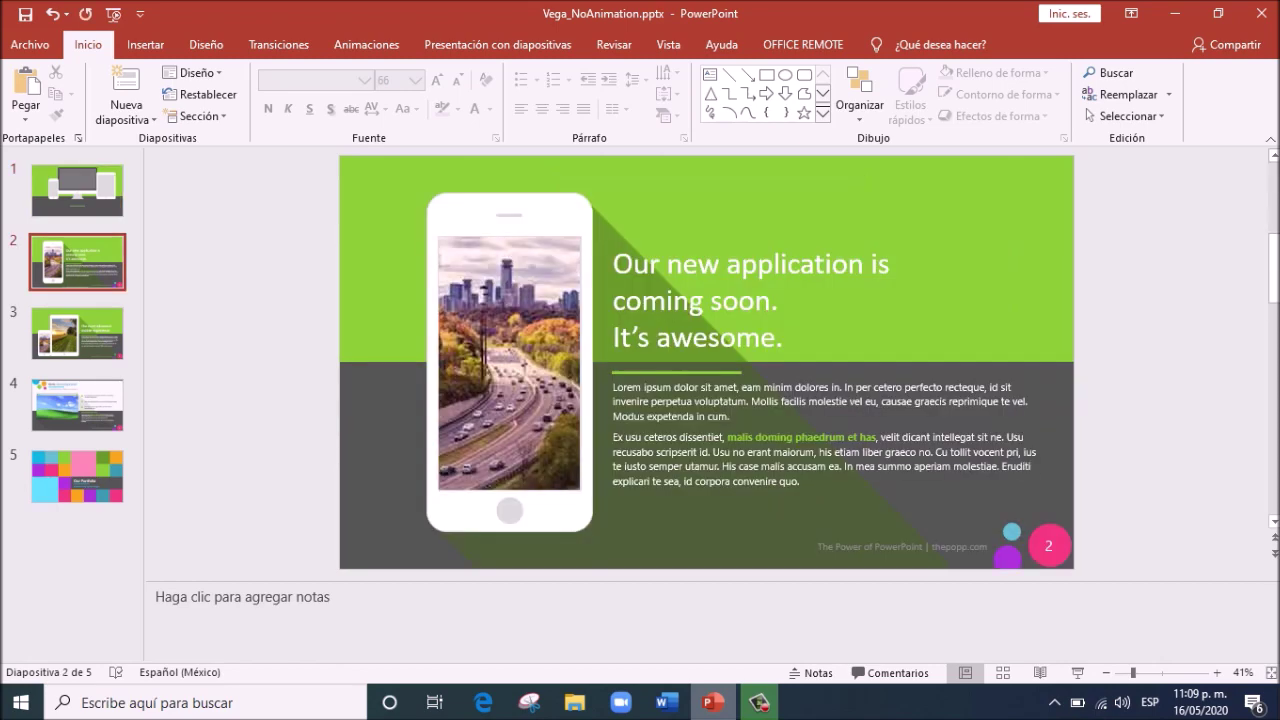
pyautogui.press('Down')
pyautogui.press('Down')
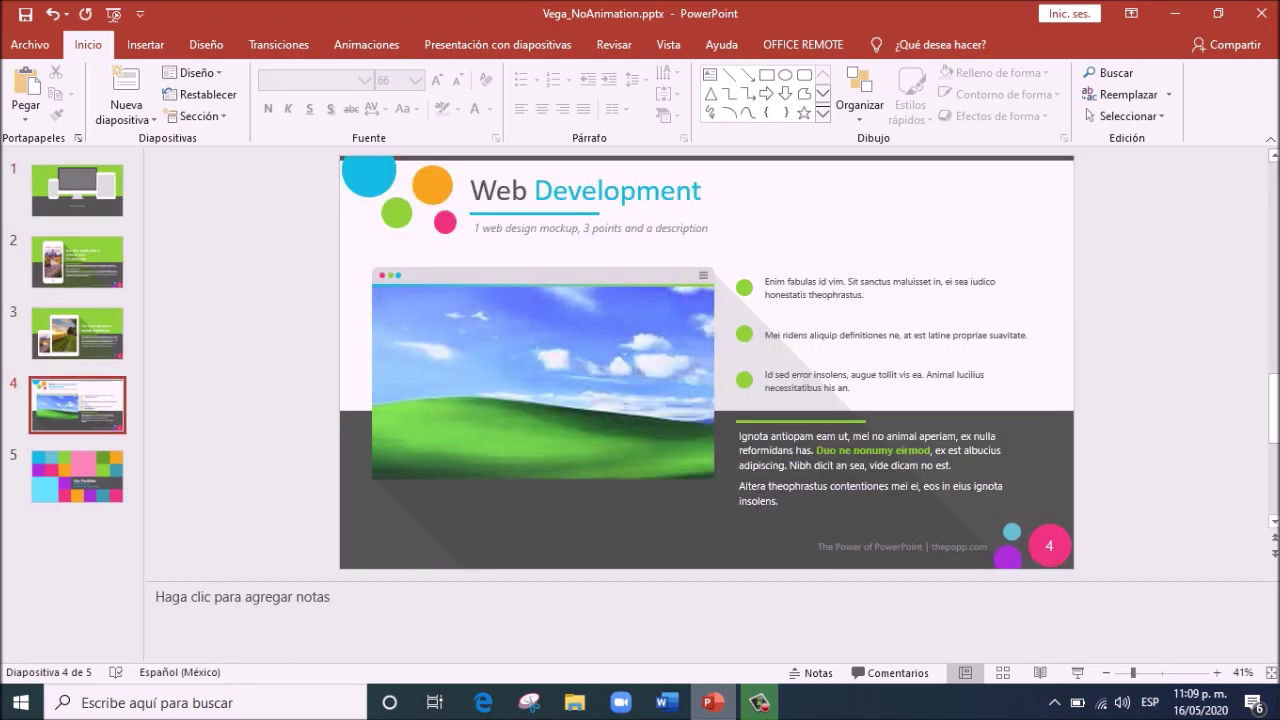
pyautogui.press('Up')
pyautogui.press('Up')
pyautogui.press('Up')
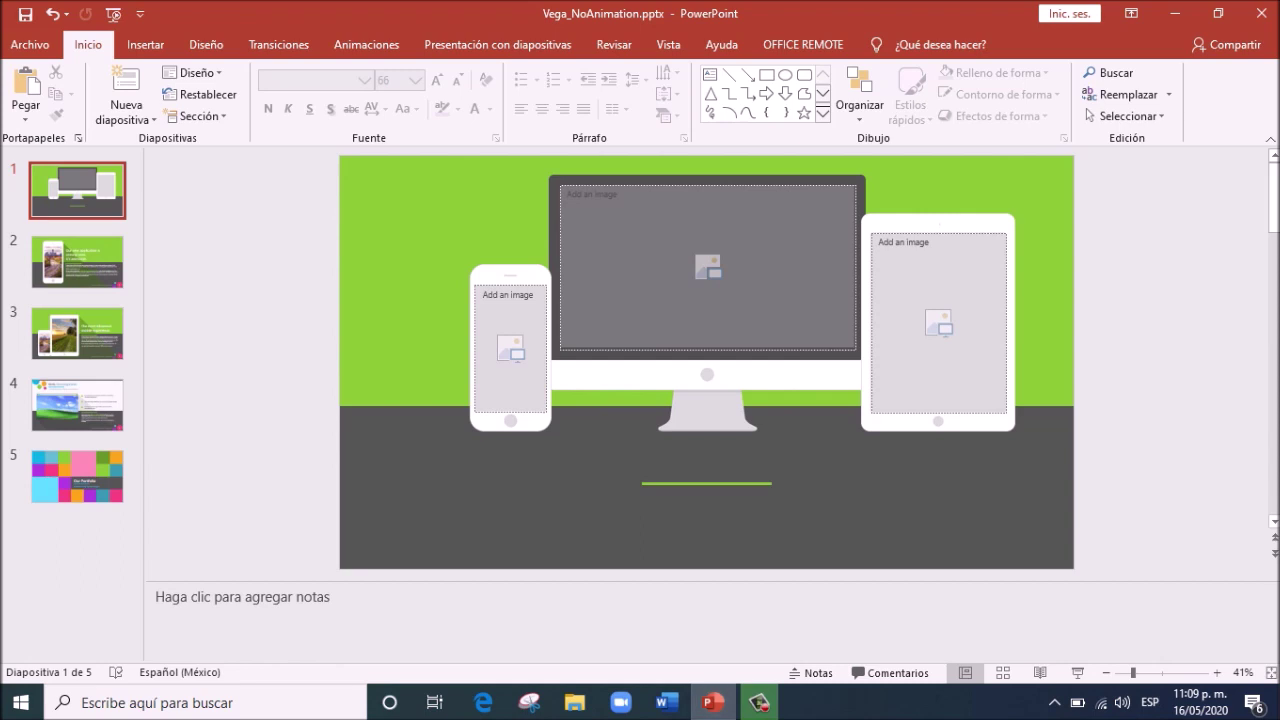
pyautogui.click(510, 348)
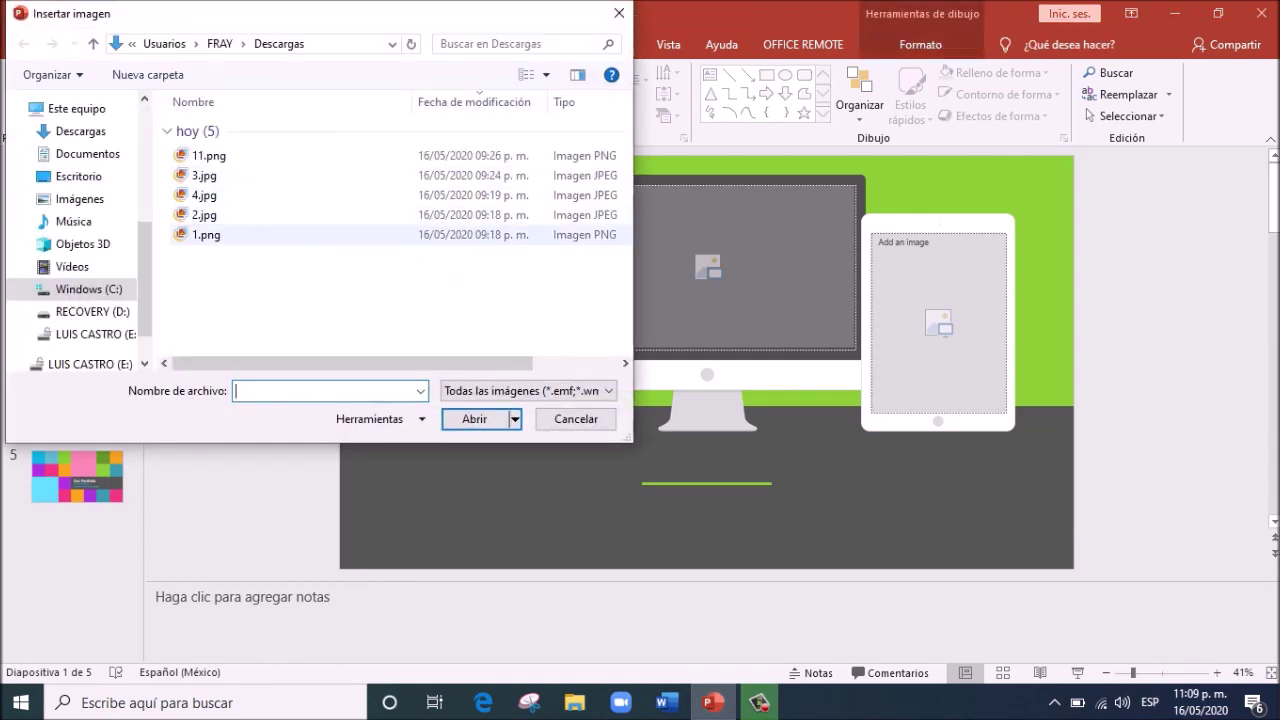
# Fill the phone, monitor and tablet screens with the sunset field, white horse and green hill photos.
pyautogui.doubleClick(206, 234)
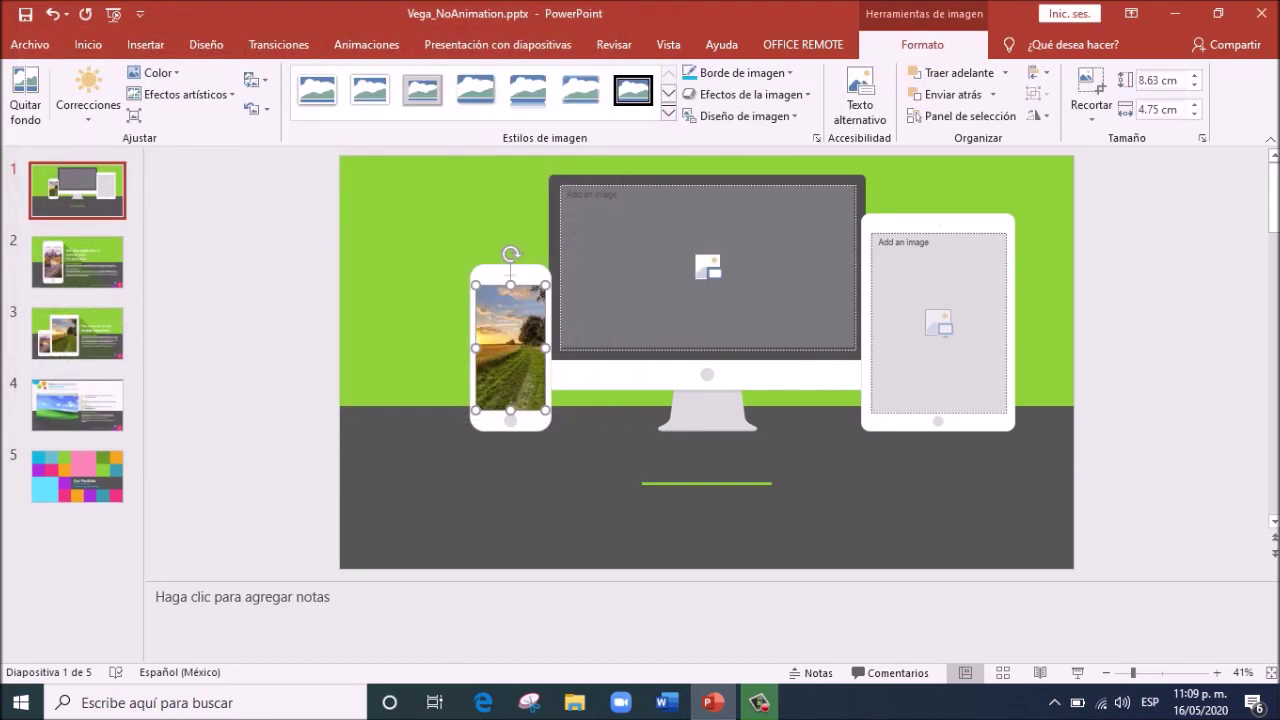
pyautogui.click(708, 267)
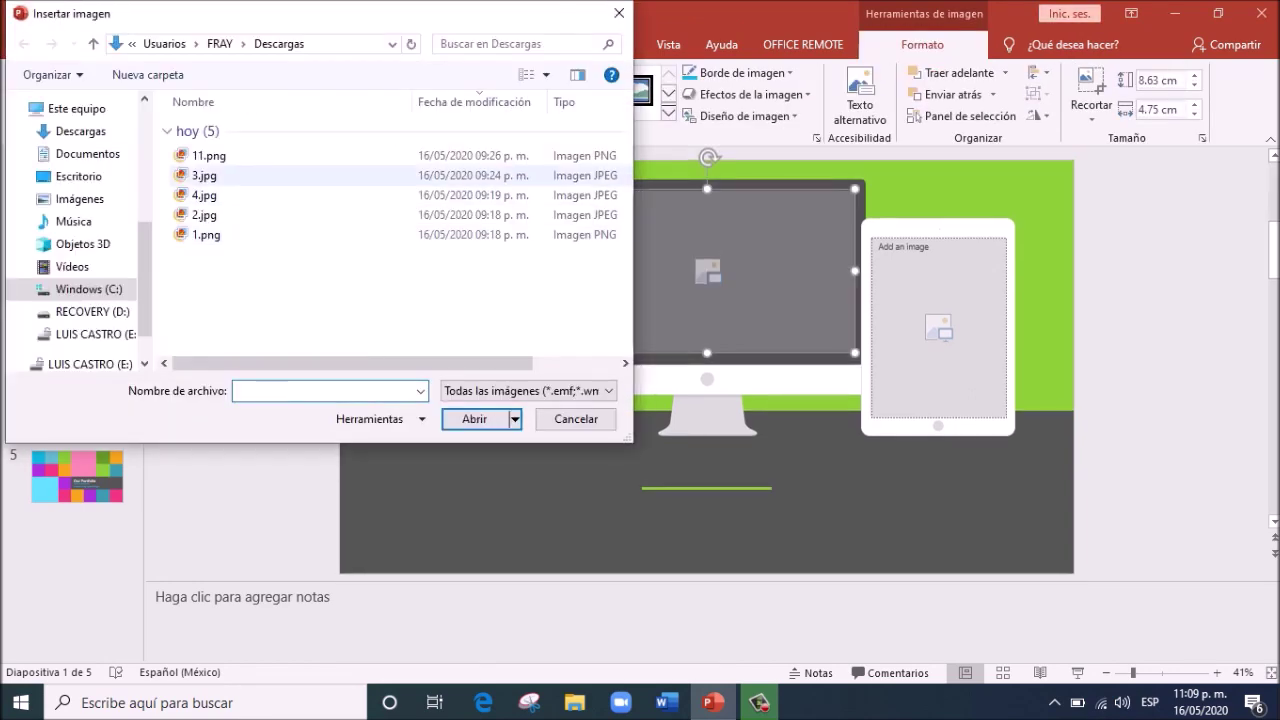
pyautogui.doubleClick(209, 155)
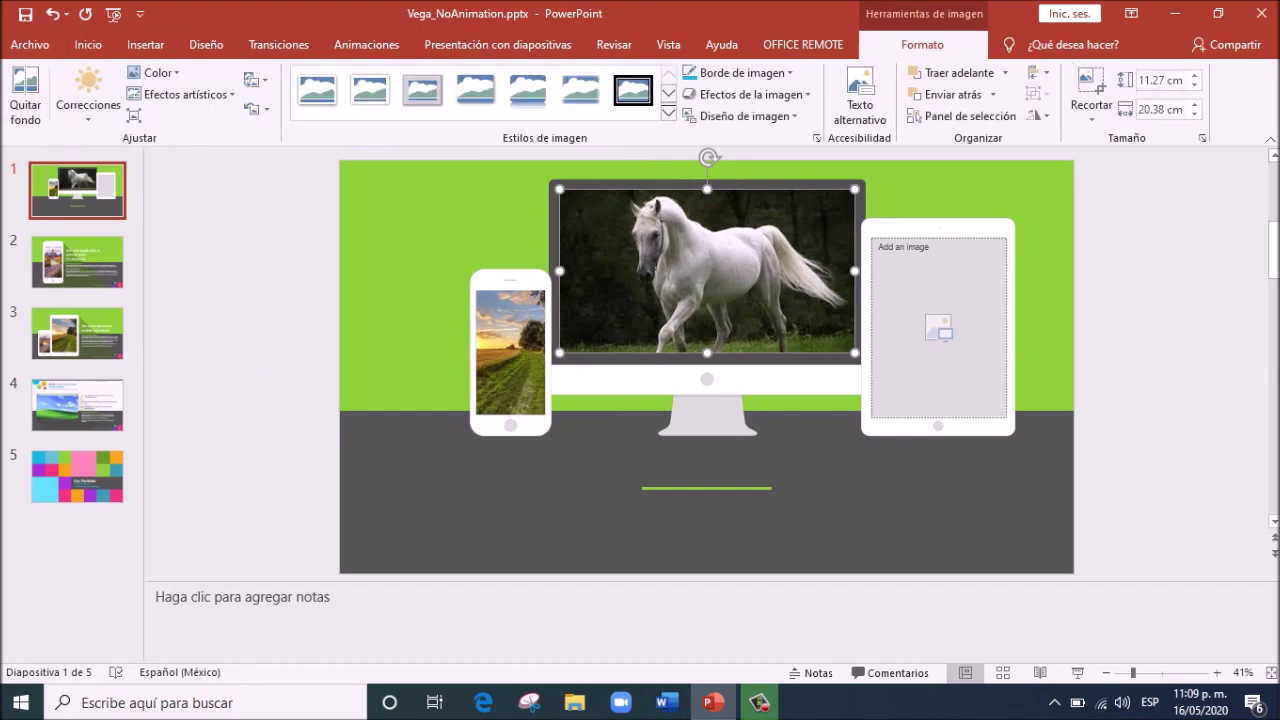
pyautogui.click(938, 327)
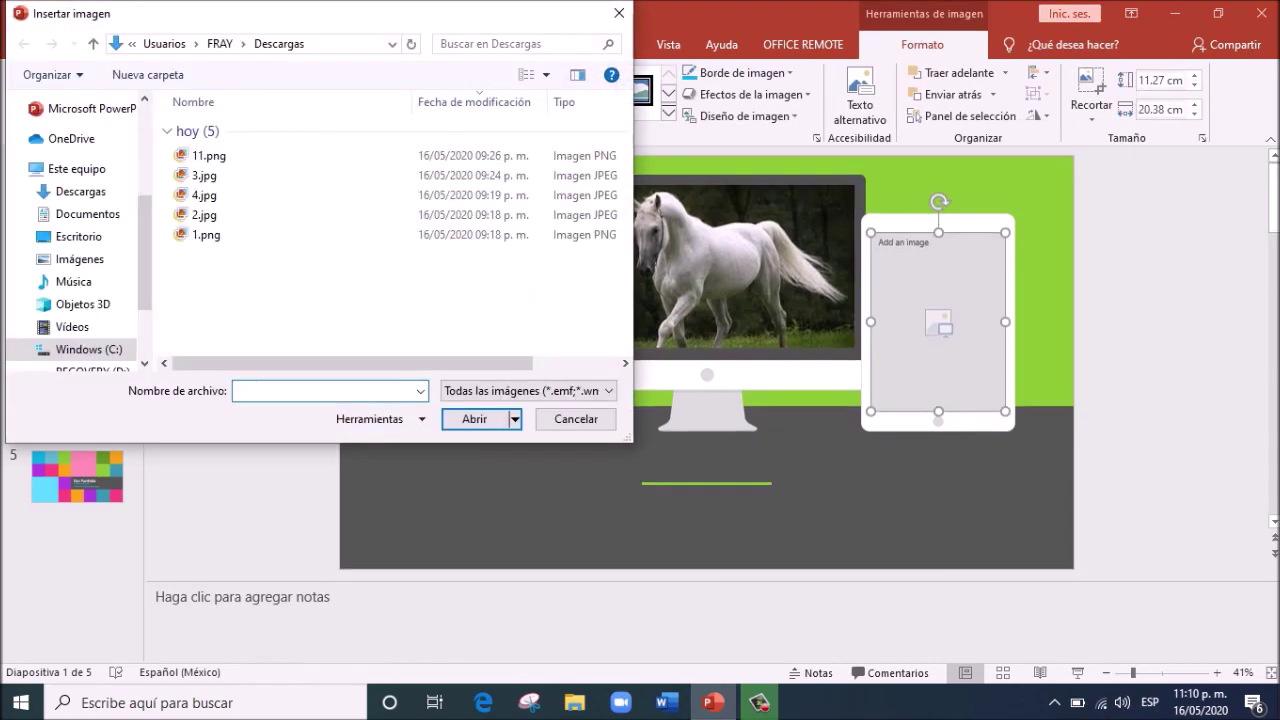
pyautogui.doubleClick(204, 195)
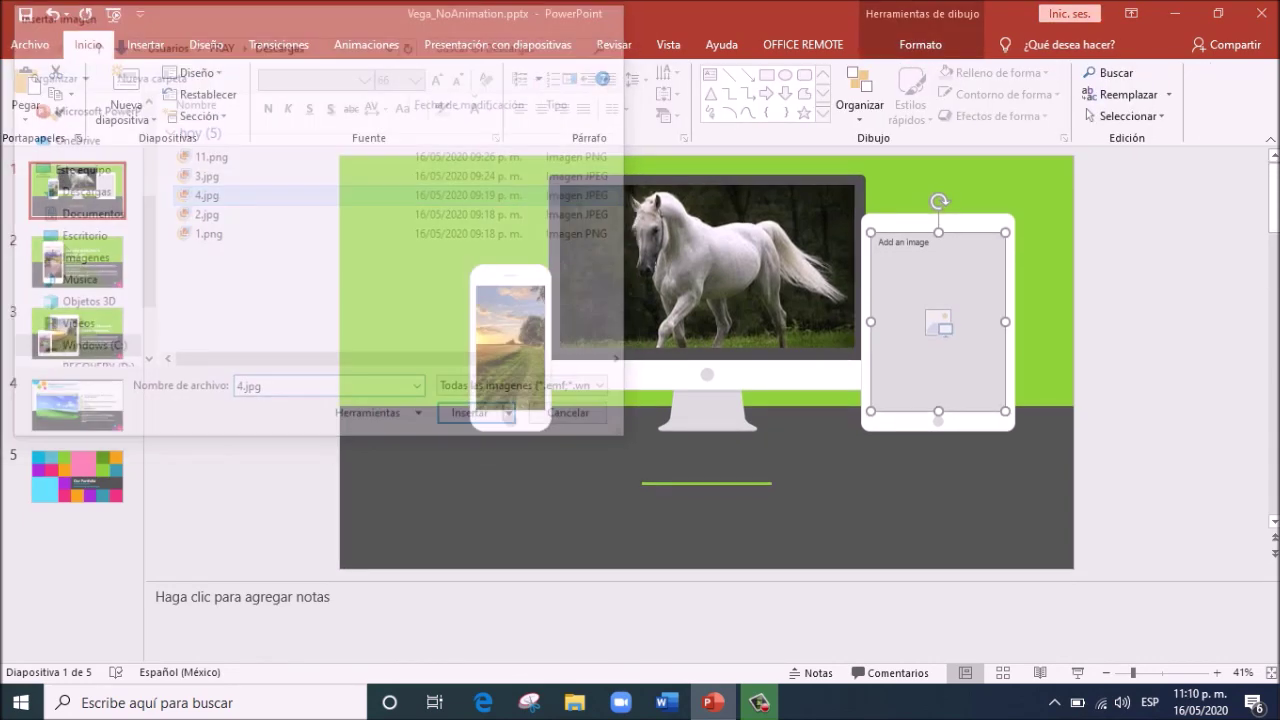
pyautogui.press('Escape')
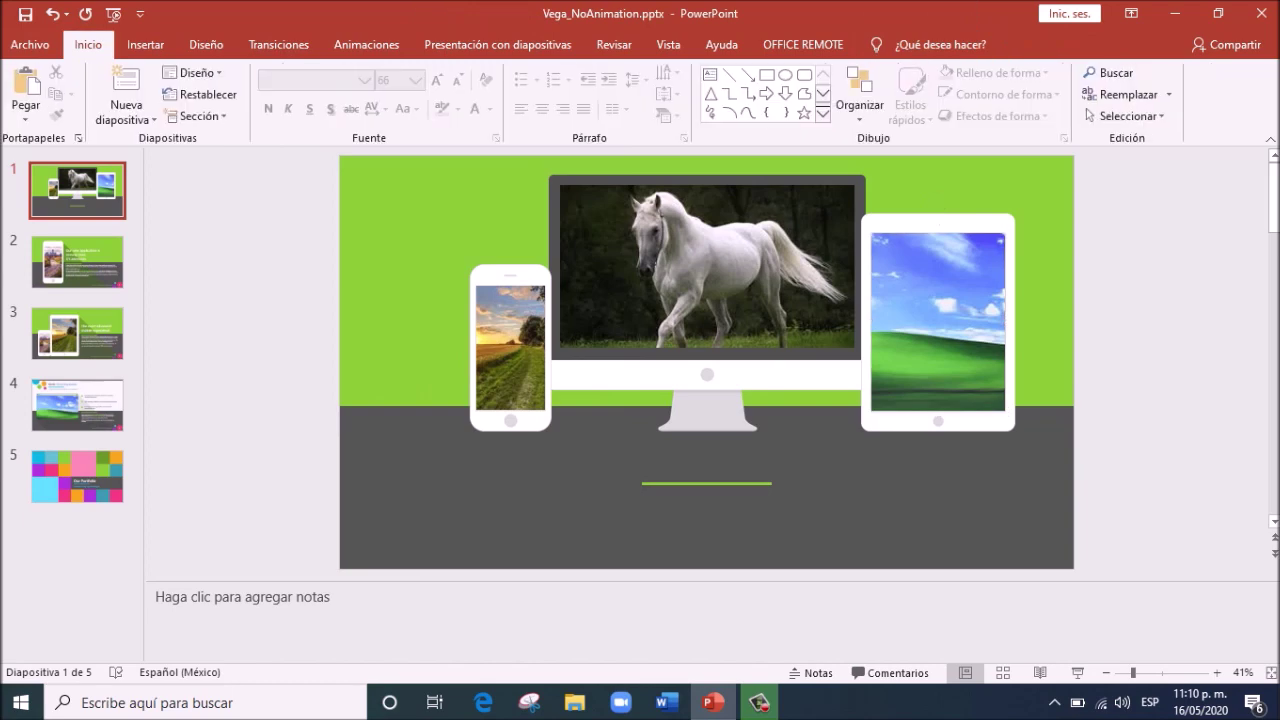
# Page through slides 2–4 and come back to the title slide.
pyautogui.press('Down')
pyautogui.press('Down')
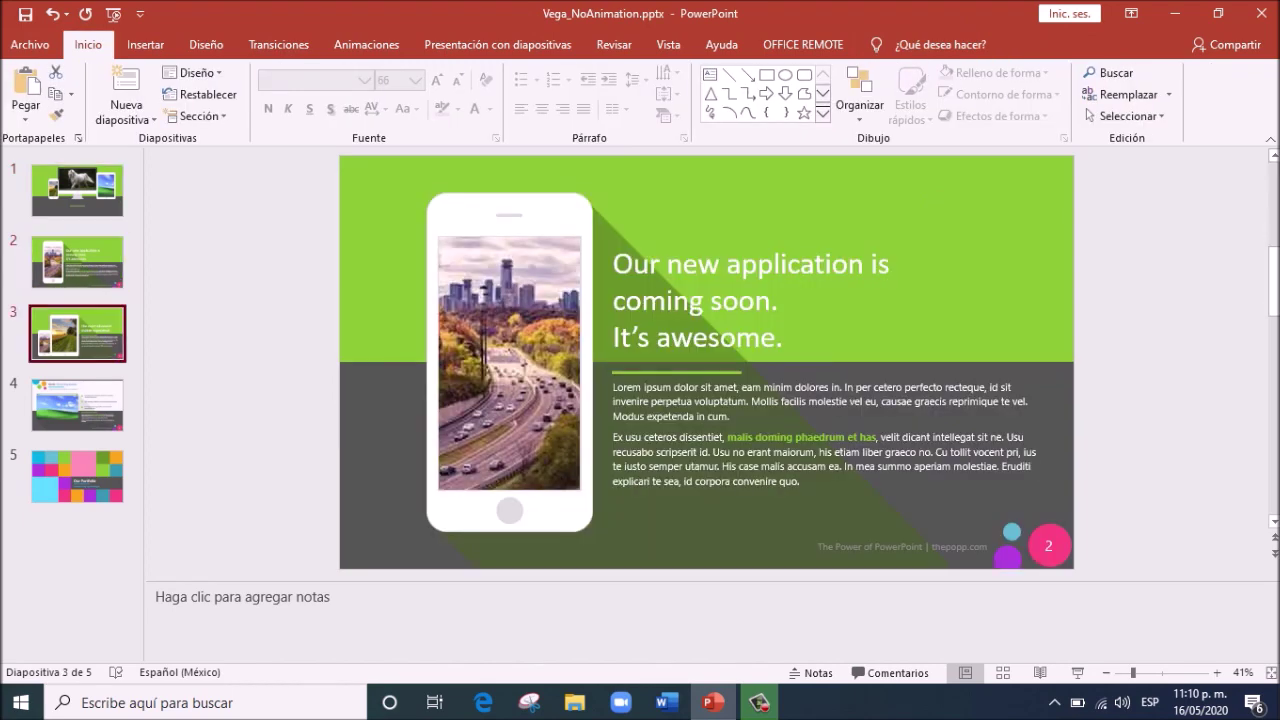
pyautogui.press('Down')
pyautogui.press('Down')
pyautogui.press('Up')
pyautogui.press('Up')
pyautogui.press('Up')
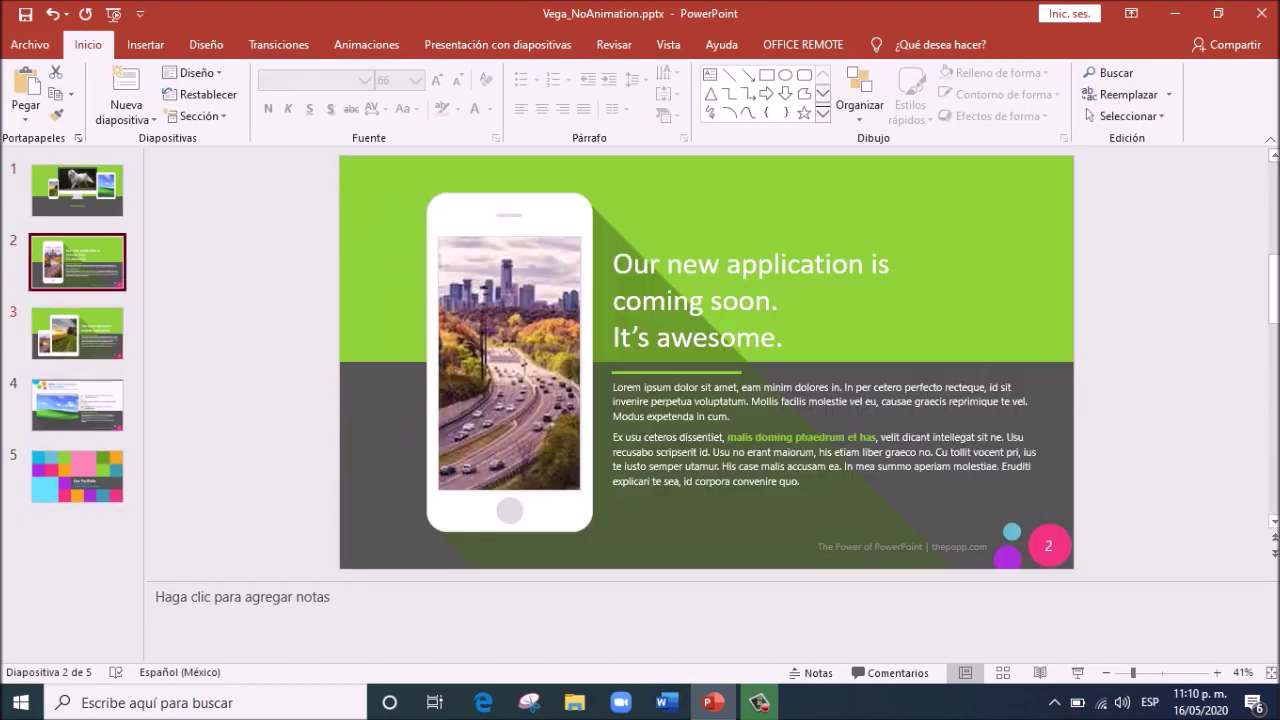
pyautogui.press('Up')
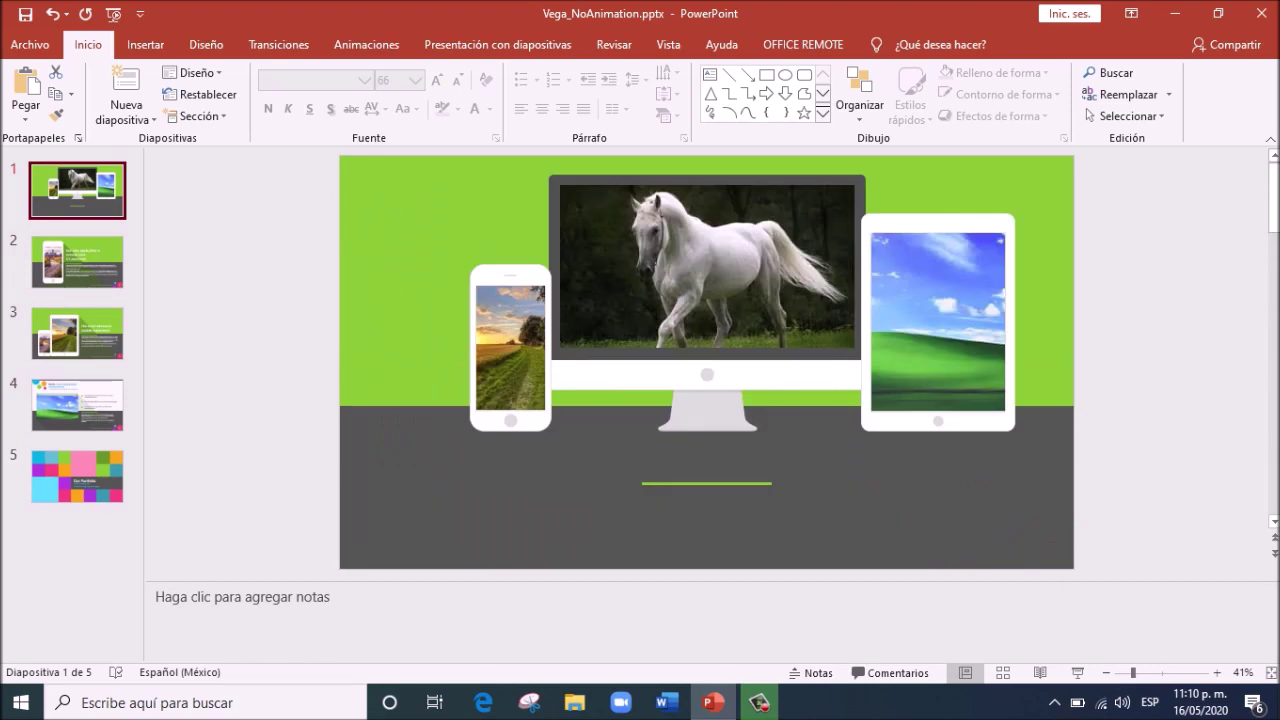
pyautogui.press('Down')
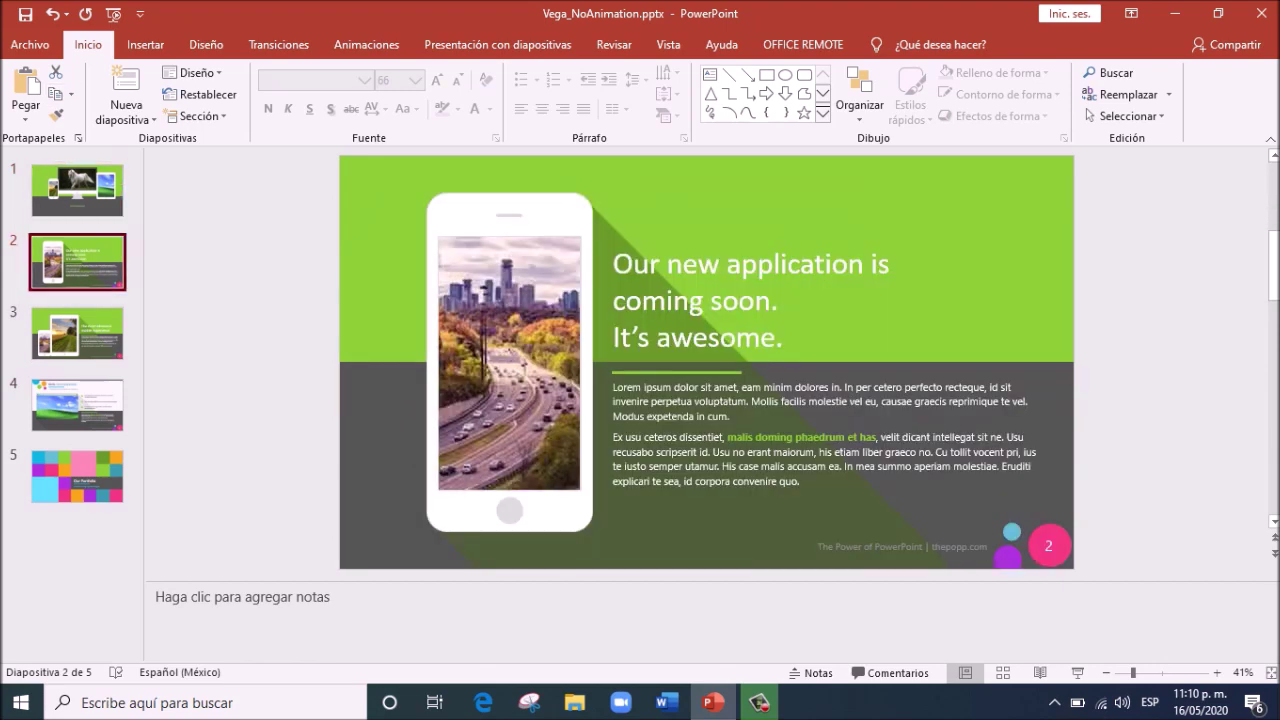
pyautogui.press('Up')
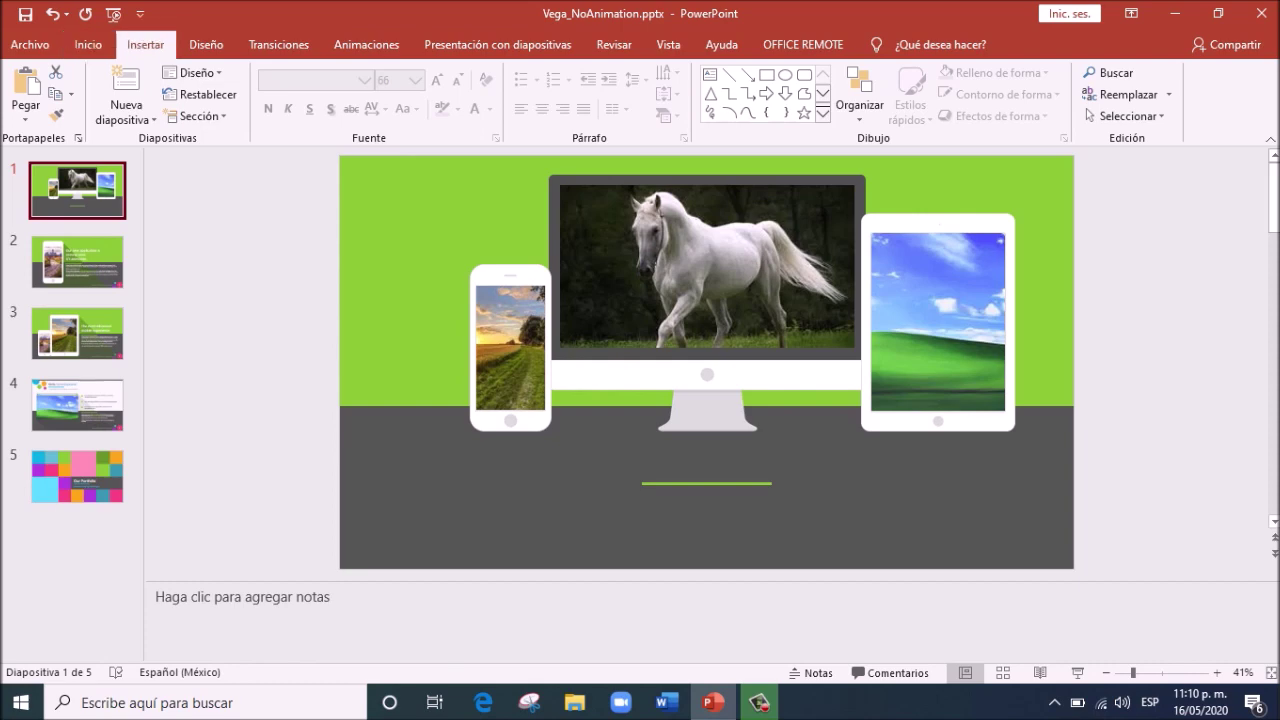
# Insert a Vista general de diapositiva zoom with slides 1, 2 and 3 ticked.
pyautogui.click(145, 44)
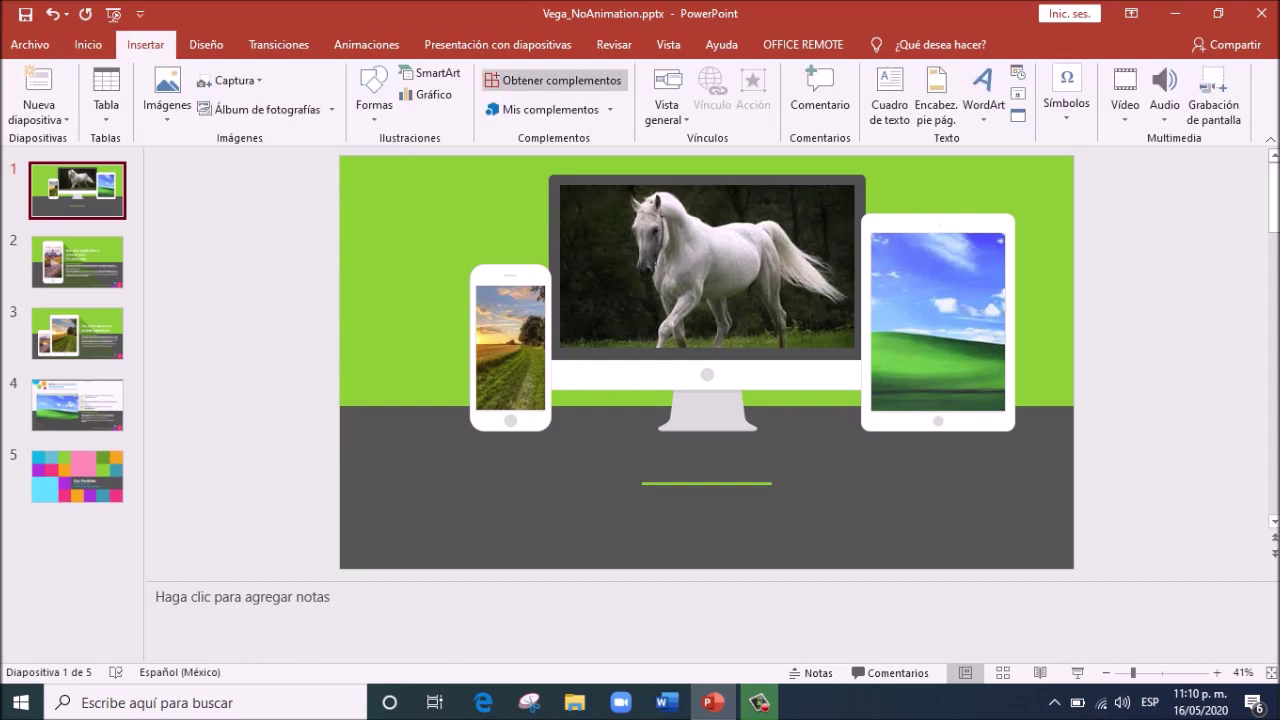
pyautogui.click(667, 112)
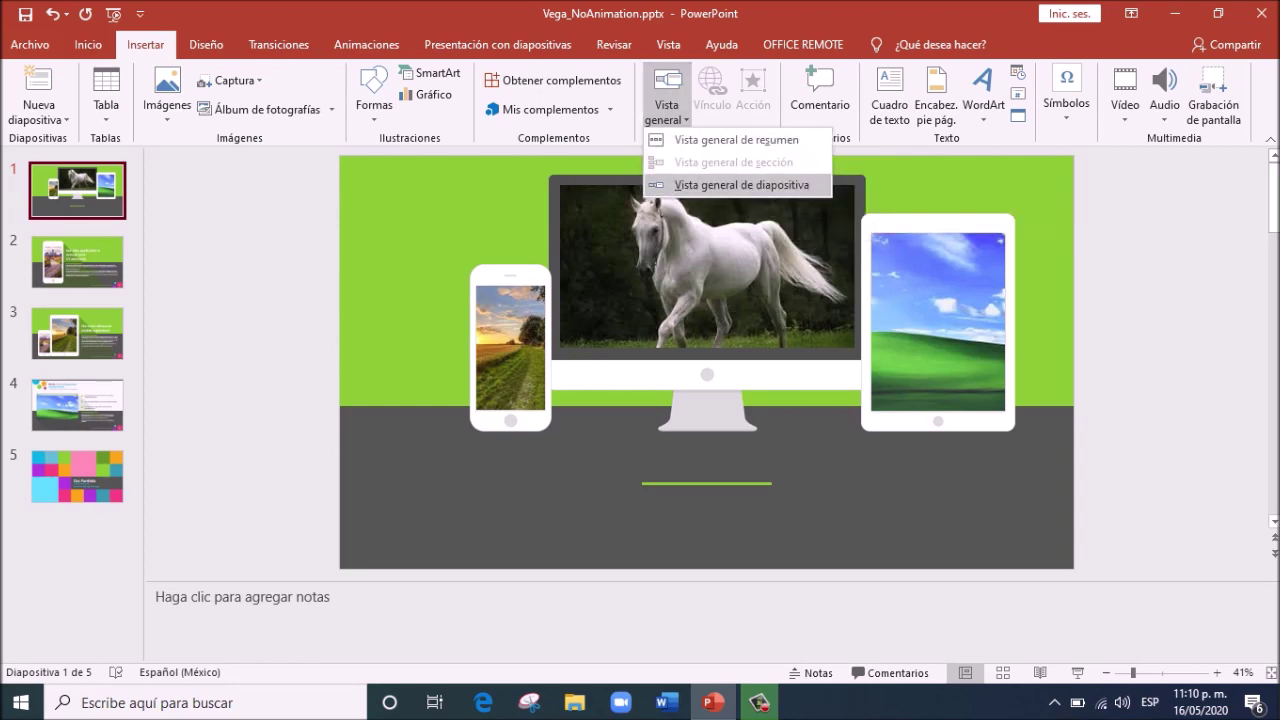
pyautogui.click(741, 185)
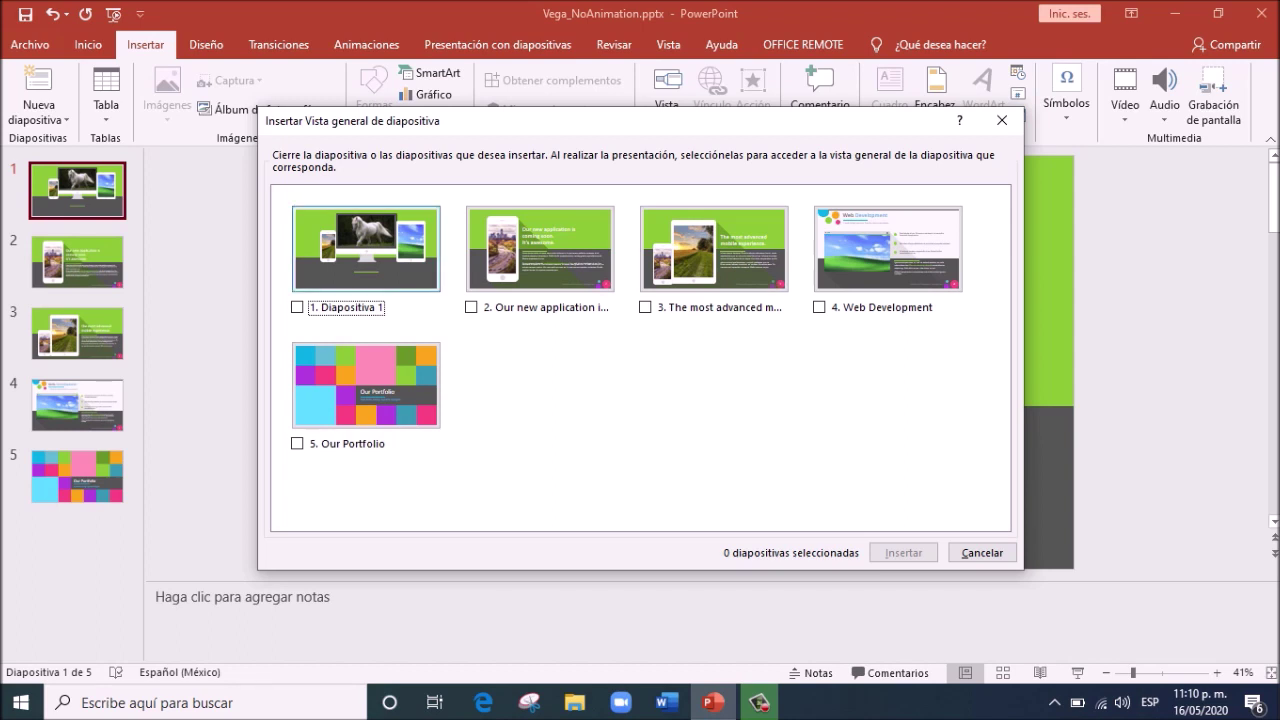
pyautogui.press('space')
pyautogui.press('Right')
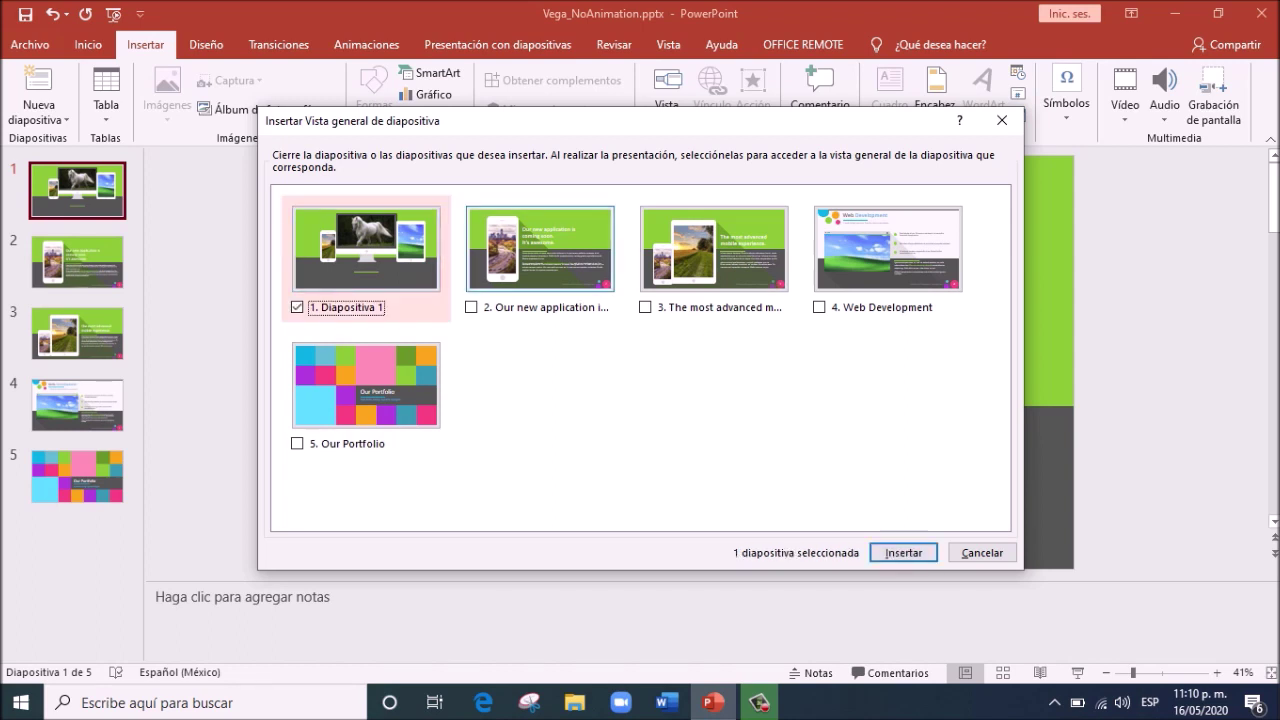
pyautogui.press('space')
pyautogui.press('Right')
pyautogui.press('space')
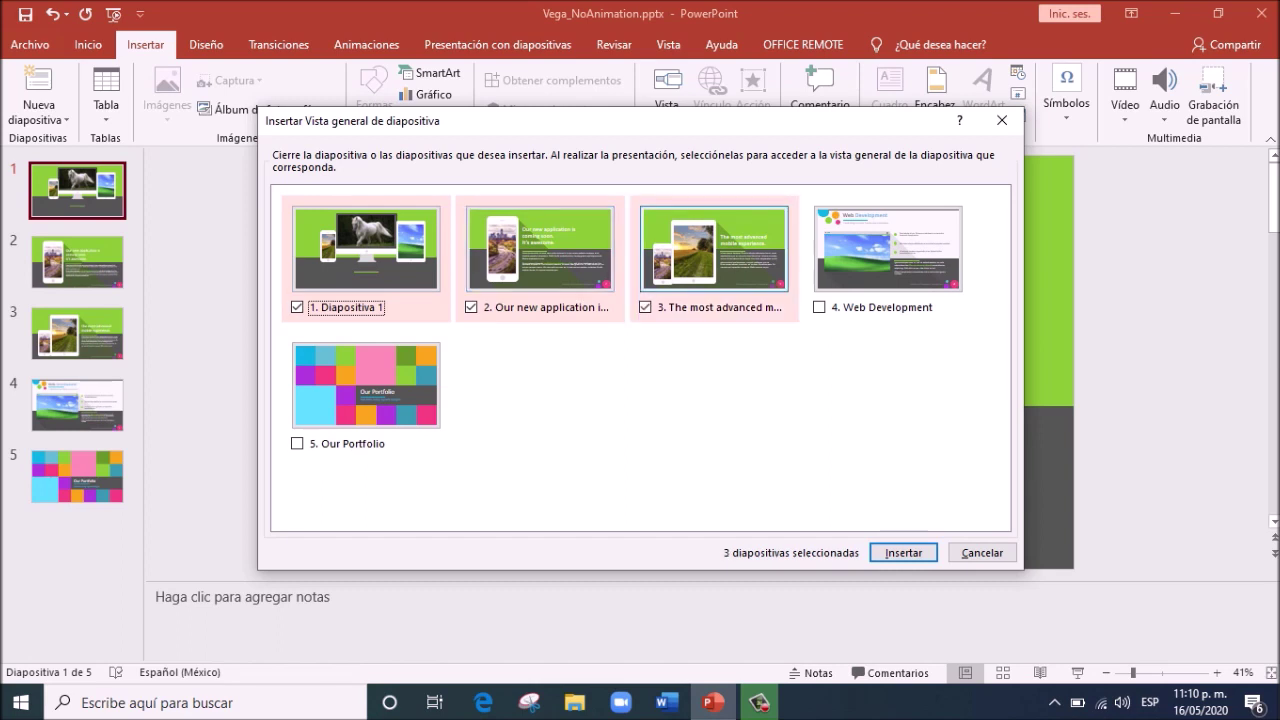
pyautogui.press('Return')
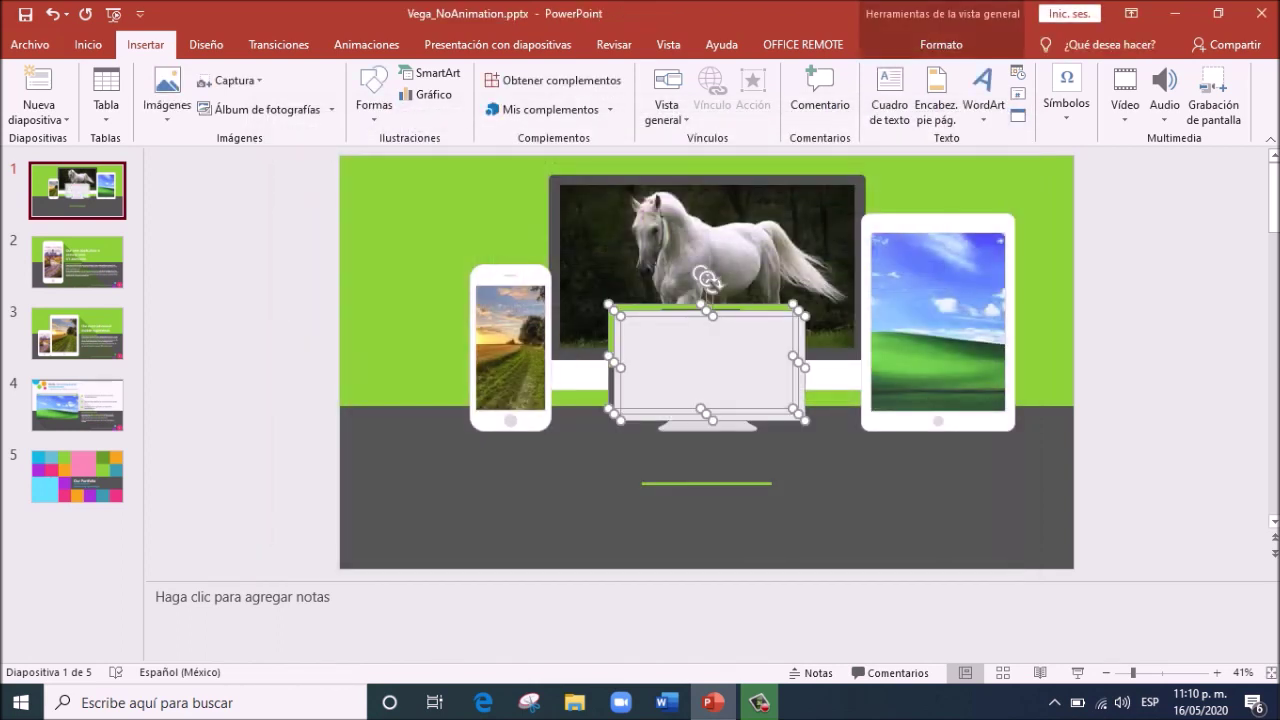
# Place the slide 2 zoom lower left, the summary below the monitor, and slide 3 lower right, then start the show.
pyautogui.press('Escape')
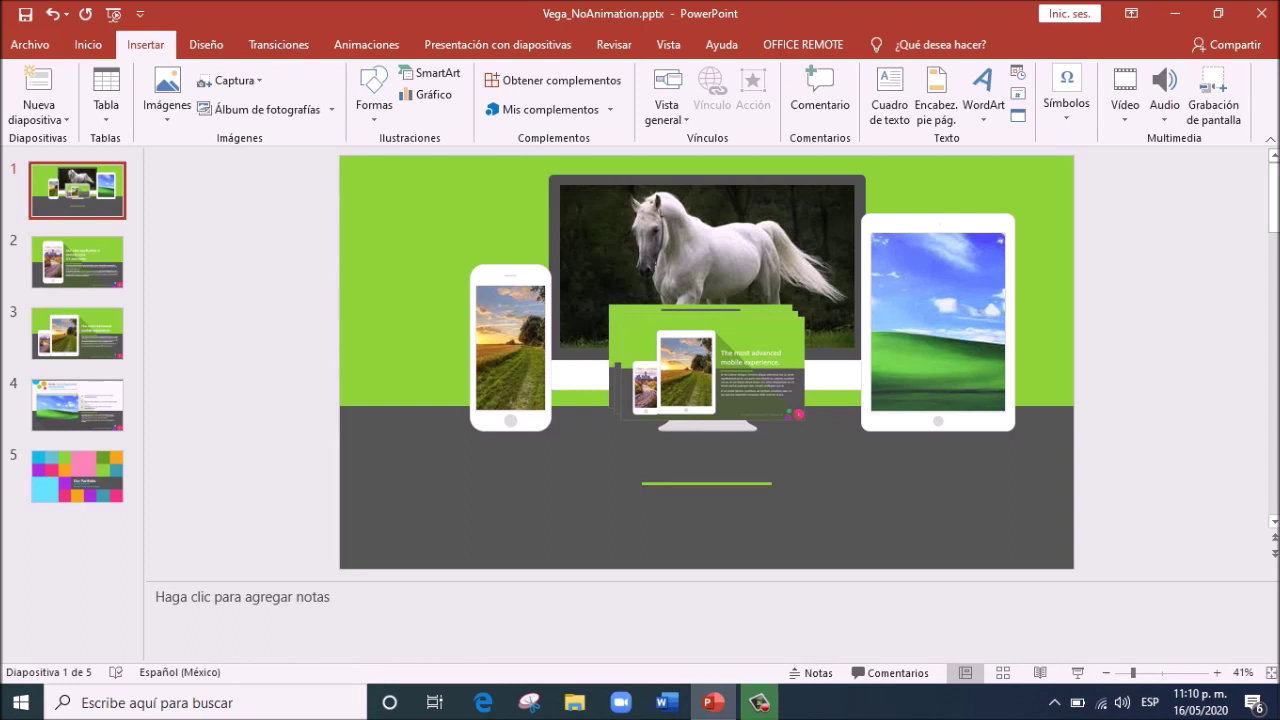
pyautogui.moveTo(709, 362); pyautogui.dragTo(960, 462)
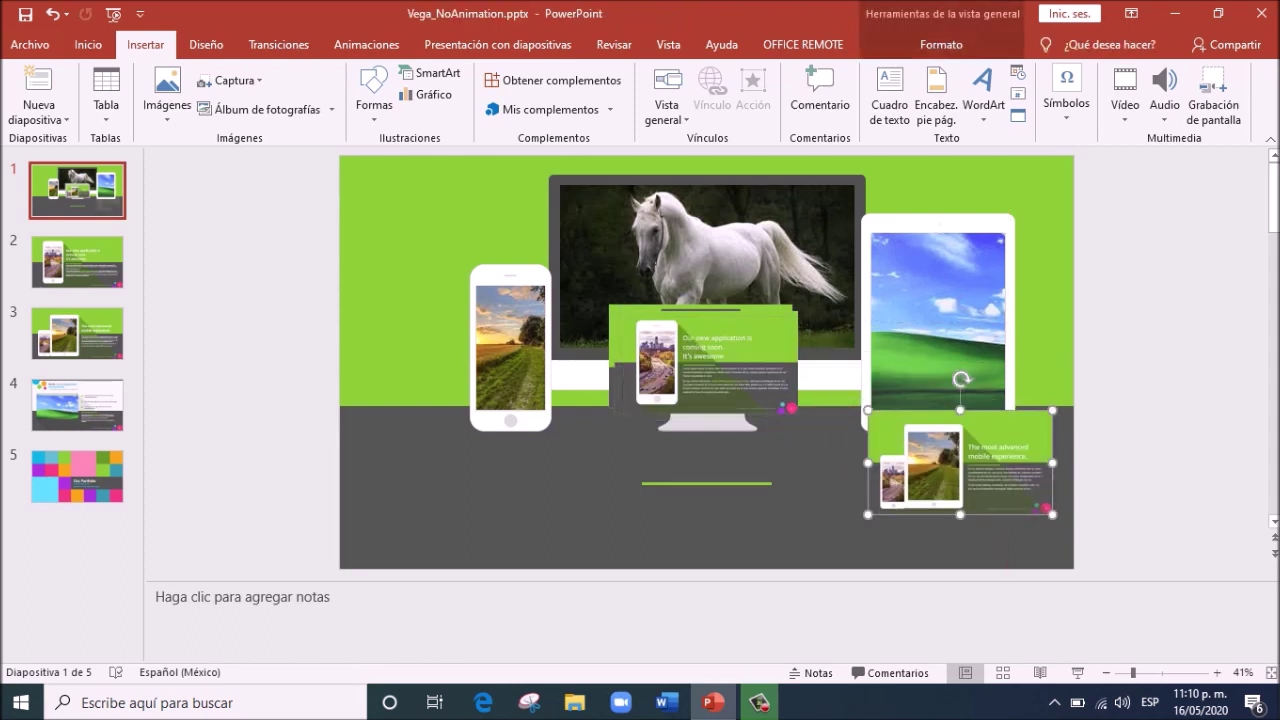
pyautogui.moveTo(703, 357); pyautogui.dragTo(452, 496)
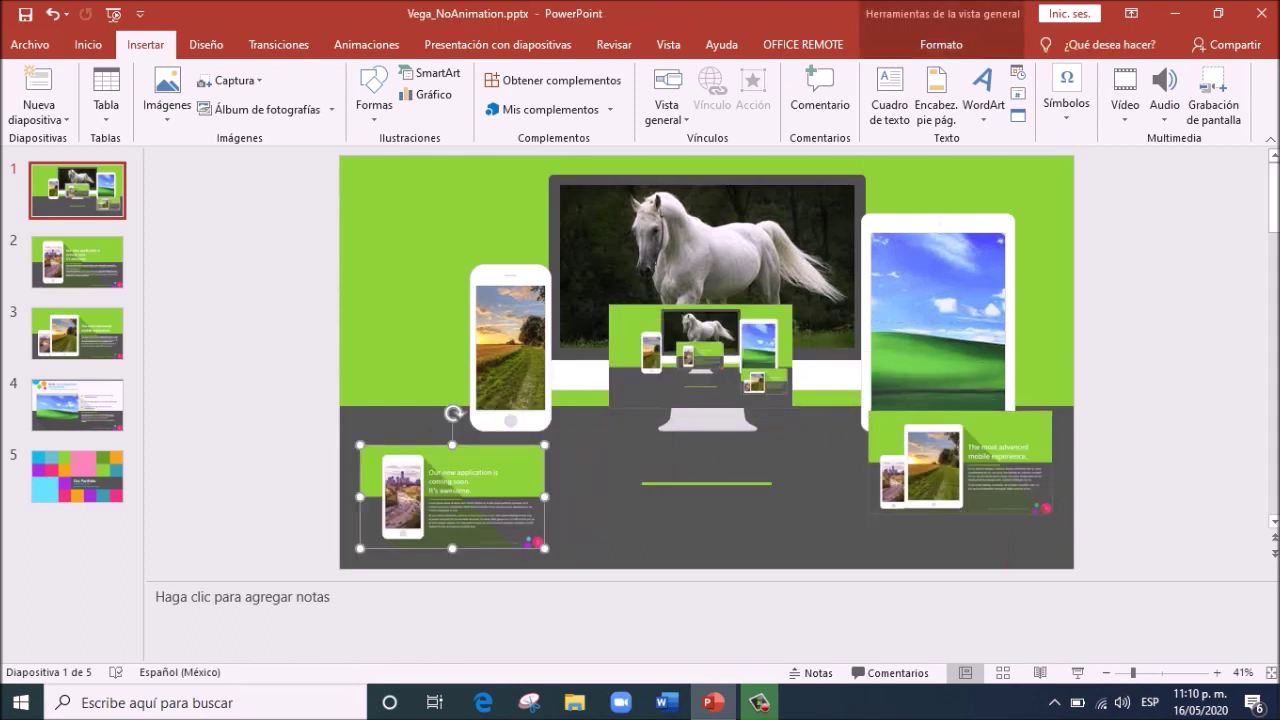
pyautogui.moveTo(700, 356); pyautogui.dragTo(707, 498)
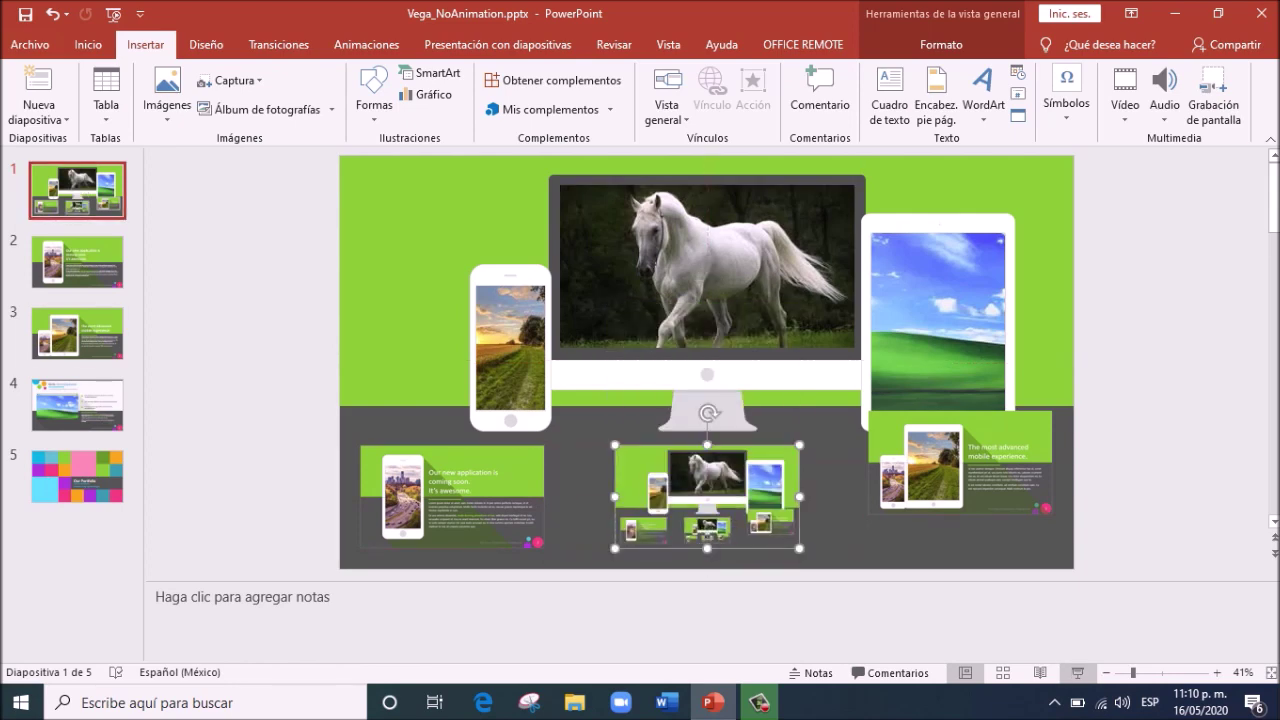
pyautogui.click(1078, 672)
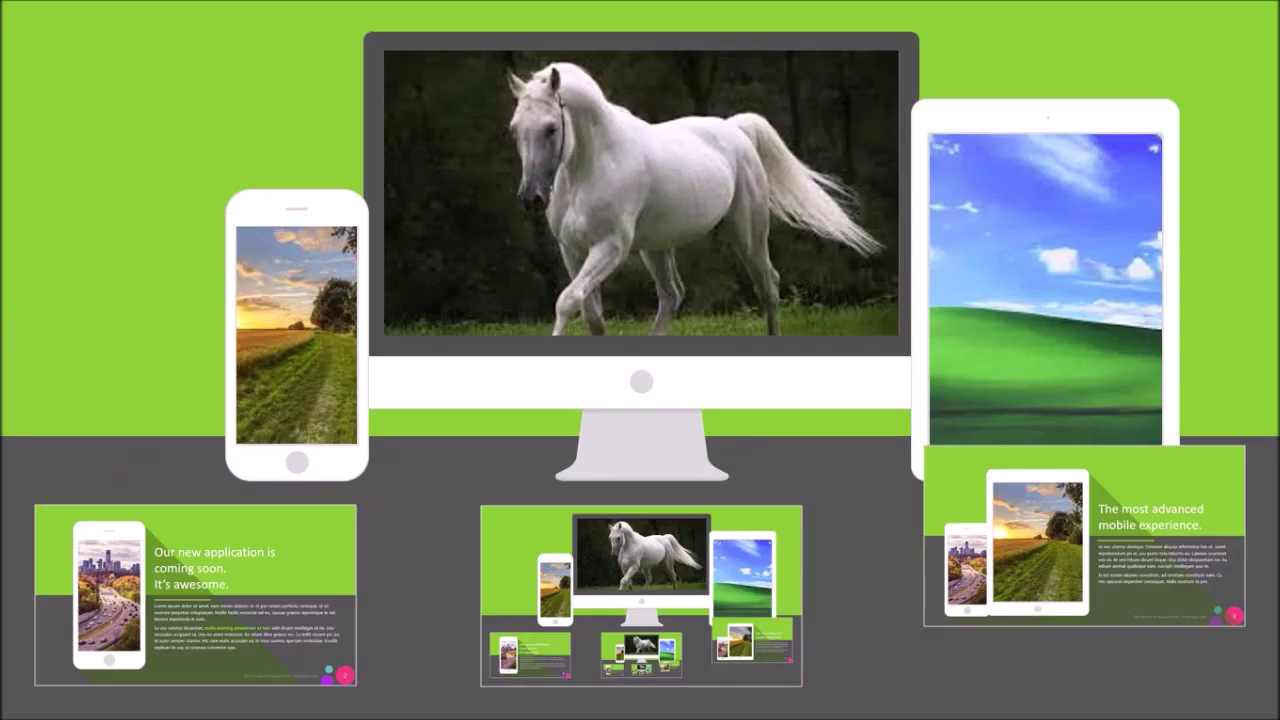
# Advance through slides 2, 3 and 4 in the slide show, then end it.
pyautogui.press('space')
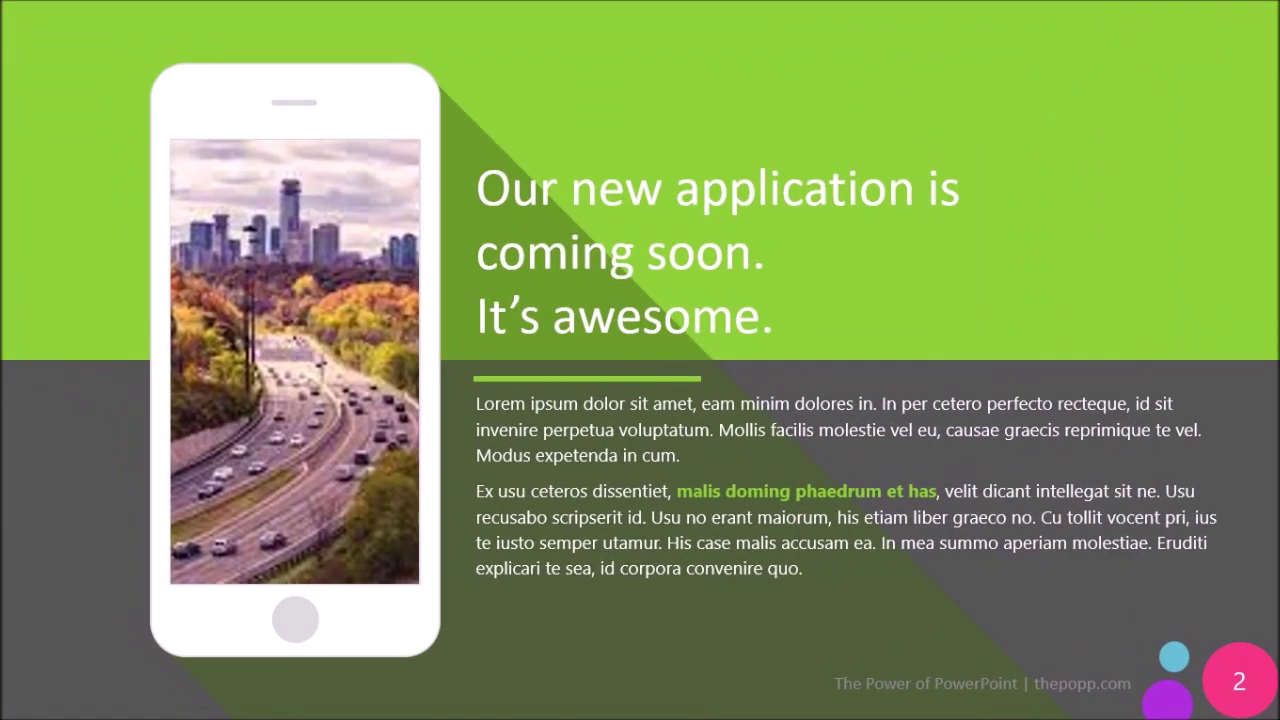
pyautogui.press('space')
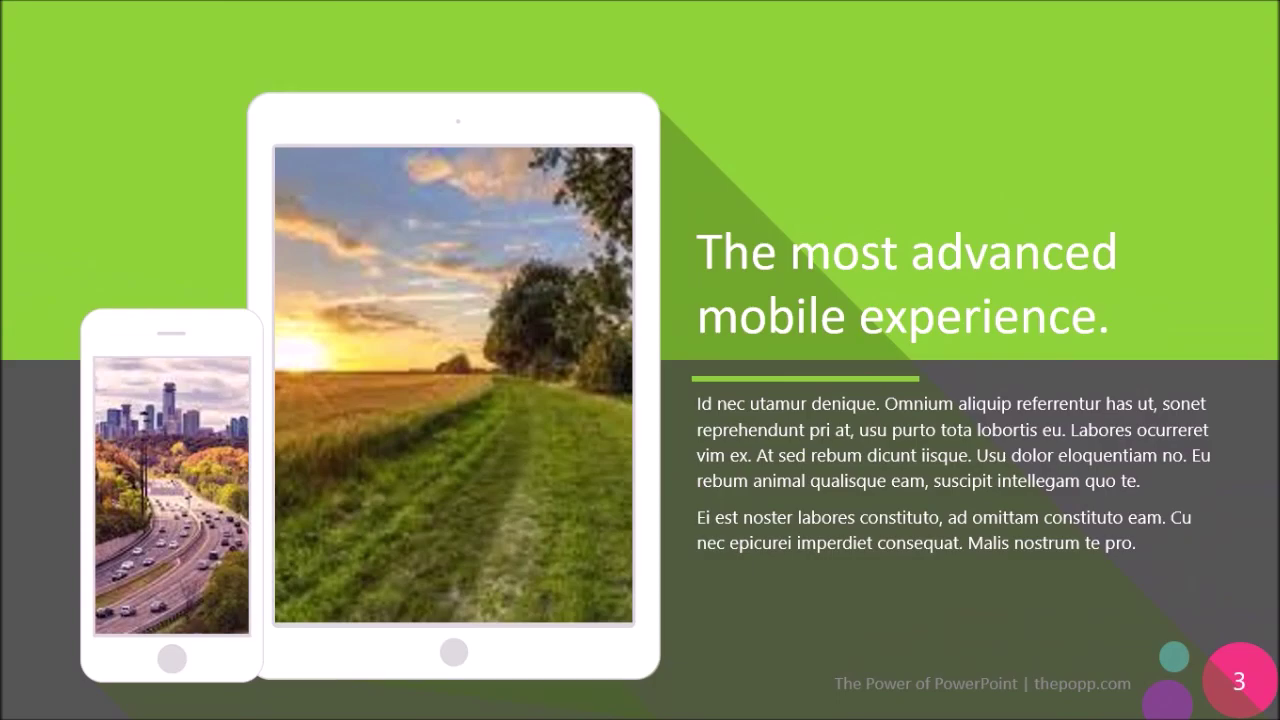
pyautogui.press('space')
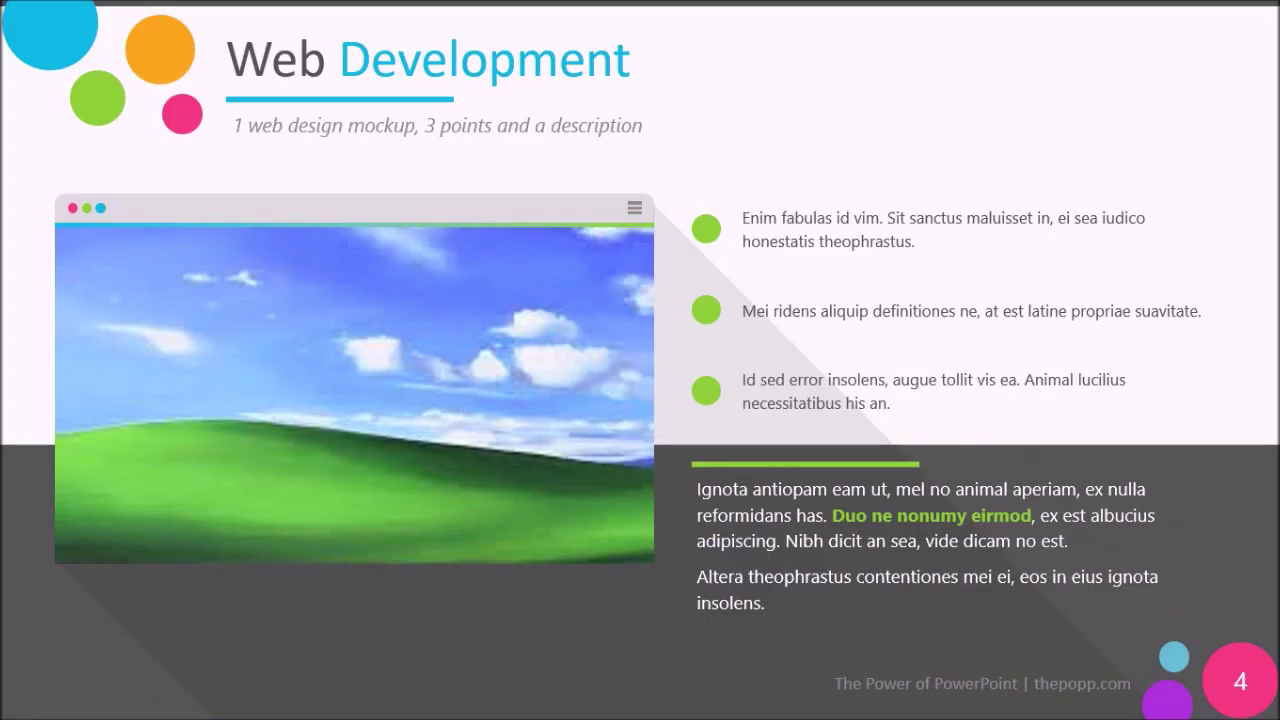
pyautogui.press('Escape')
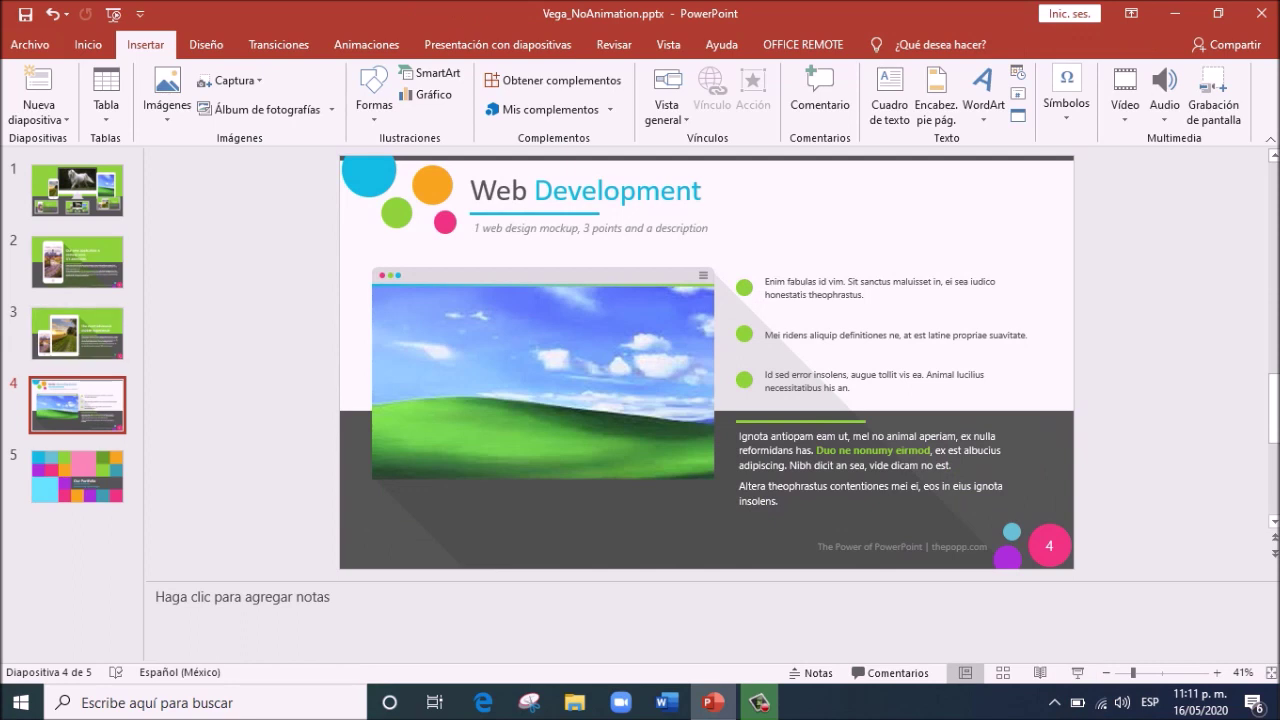
# Turn on Volver a zoom for the slide 2 zoom and the centre summary zoom on slide 1.
pyautogui.click(78, 190)
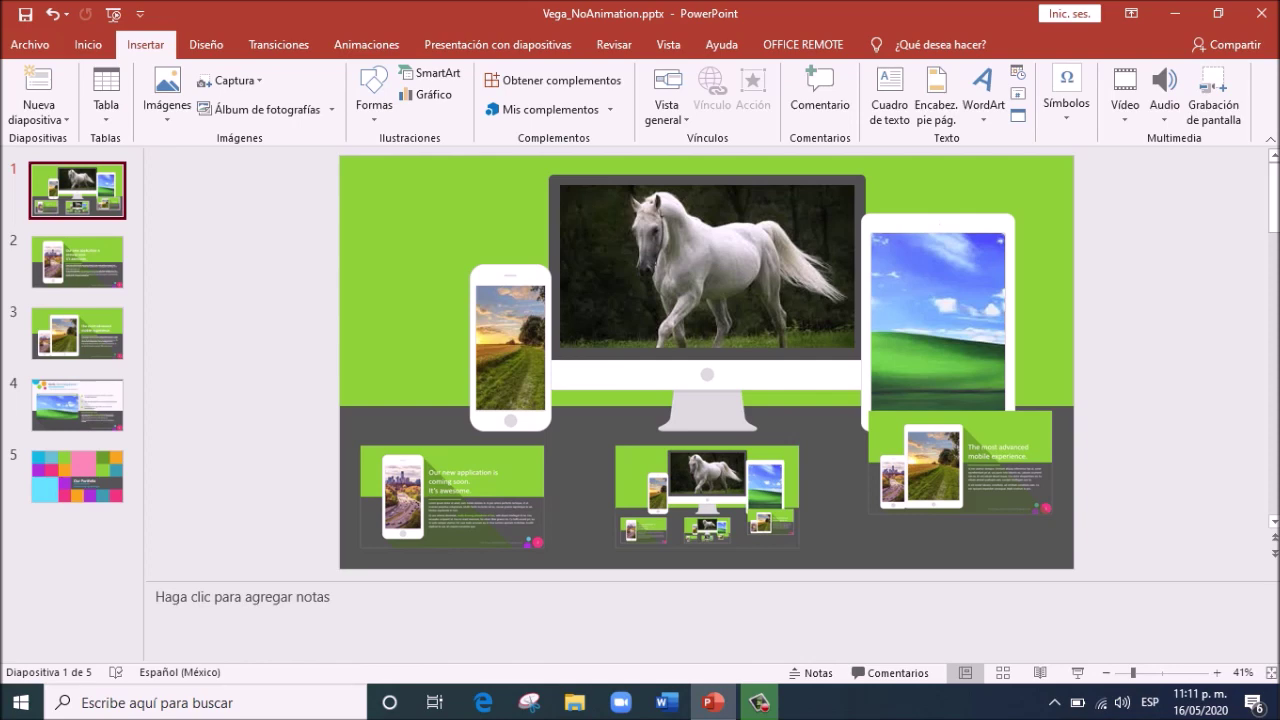
pyautogui.click(452, 496)
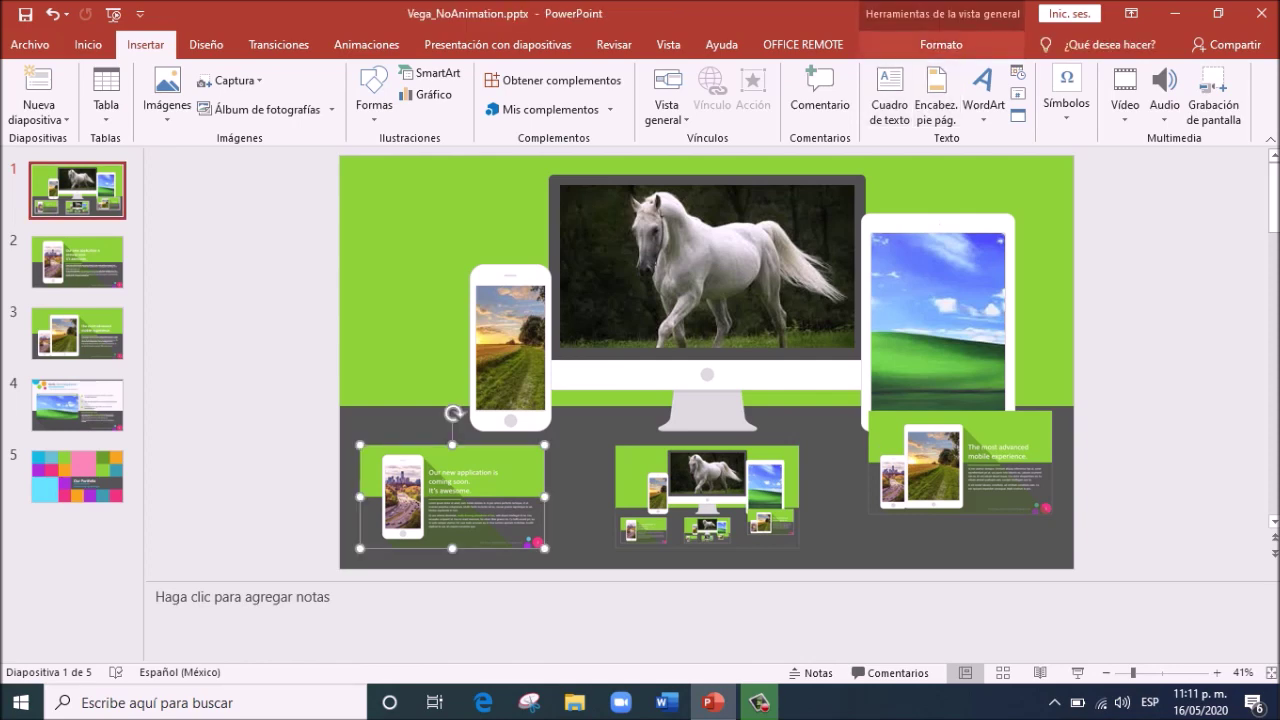
pyautogui.click(941, 44)
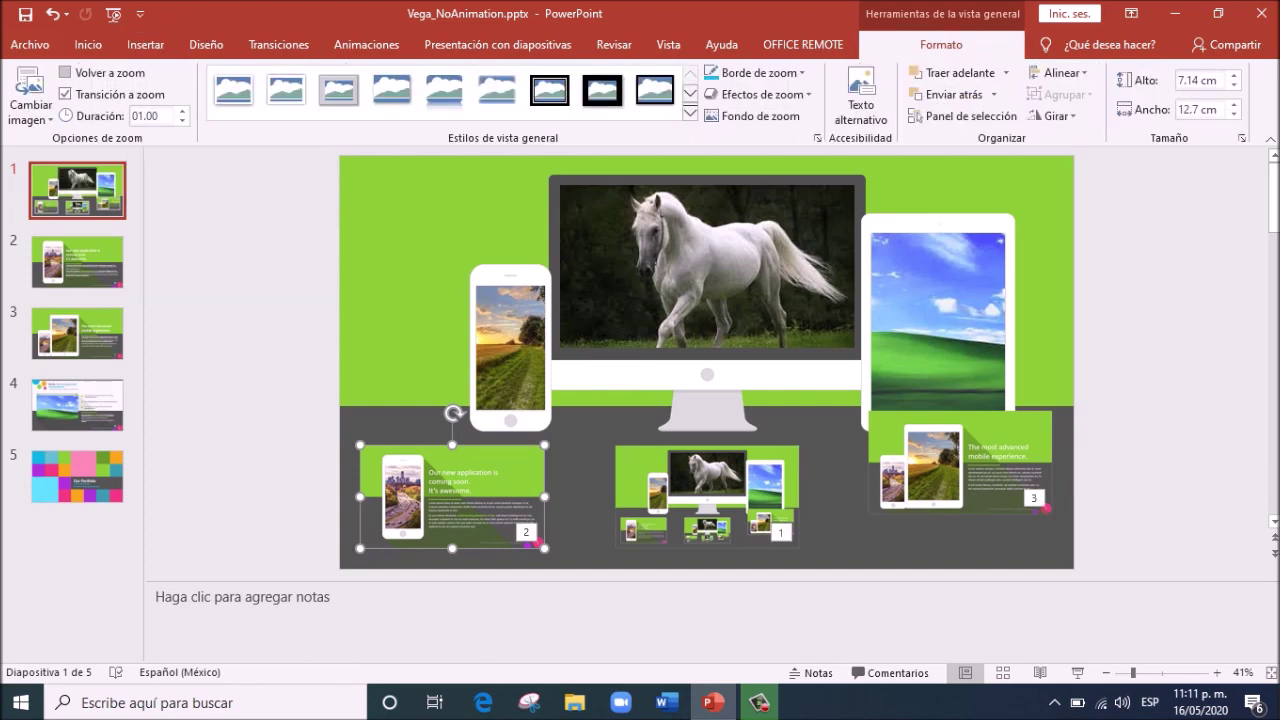
pyautogui.click(65, 72)
pyautogui.click(707, 496)
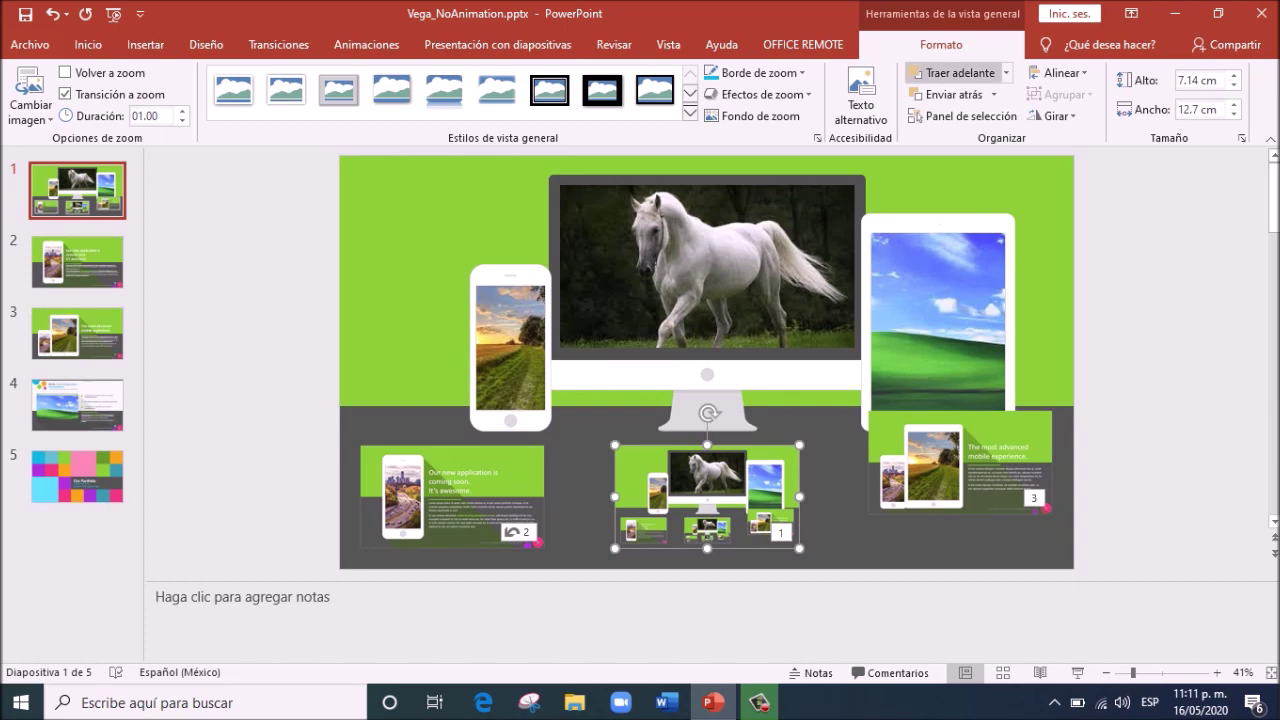
pyautogui.click(65, 72)
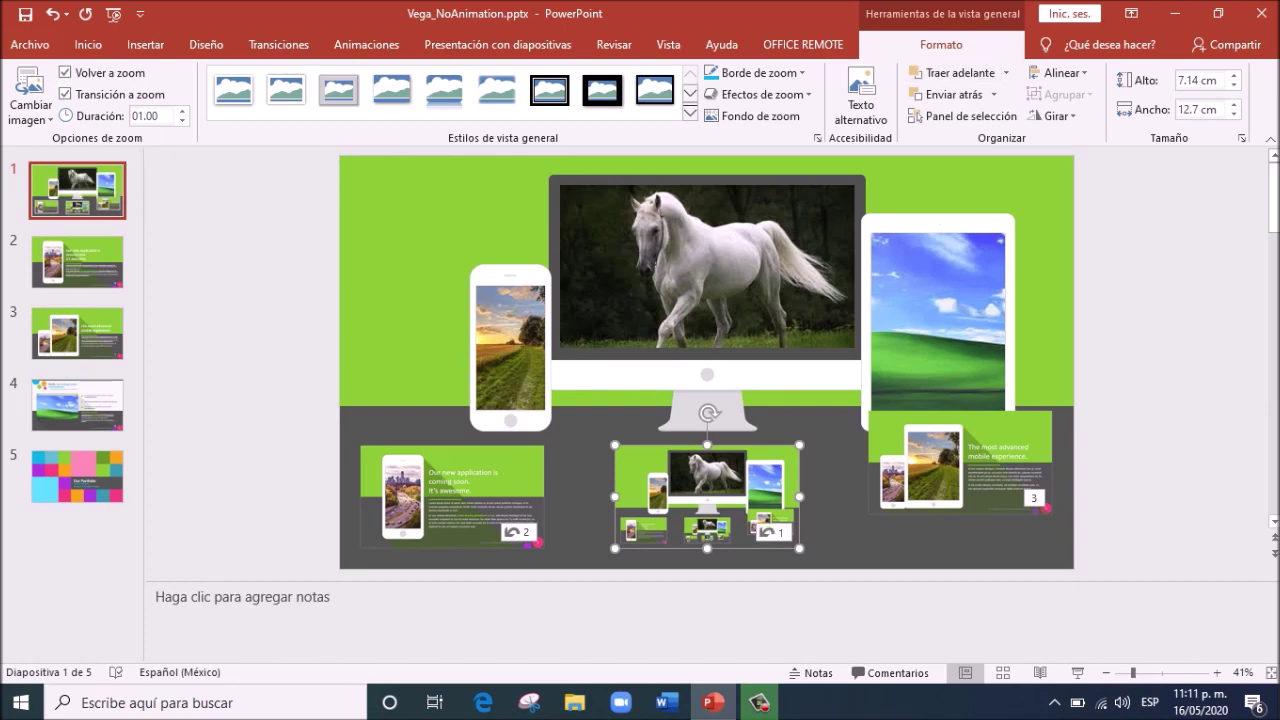
# Nudge the slide 3 zoom lower, turn on Volver a zoom for it, and start the show.
pyautogui.click(960, 462)
pyautogui.moveTo(960, 462); pyautogui.dragTo(960, 484)
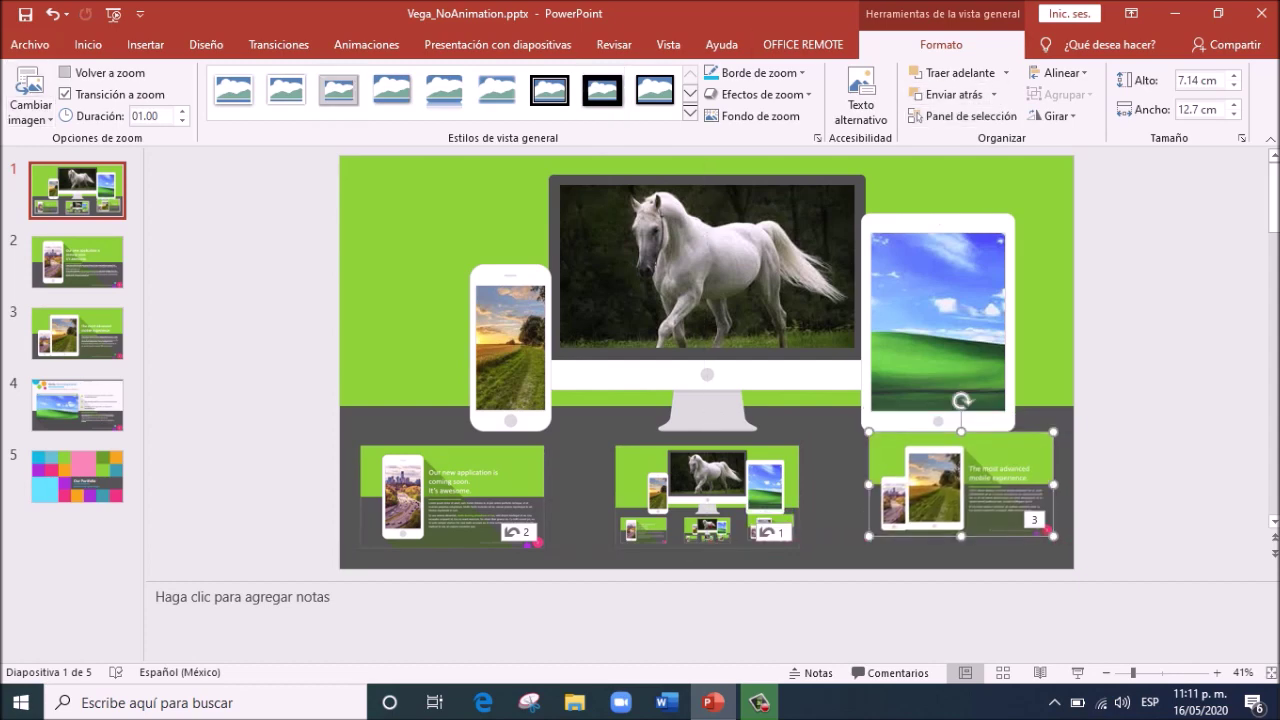
pyautogui.click(65, 72)
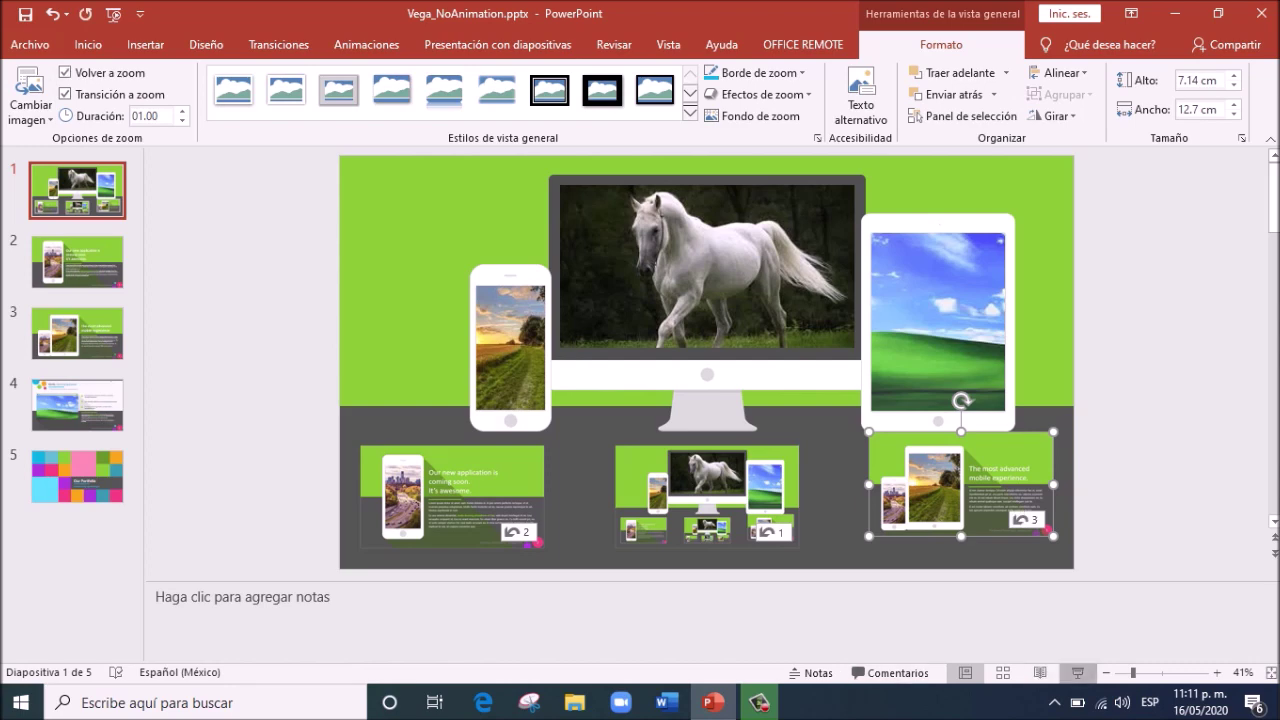
pyautogui.click(1077, 672)
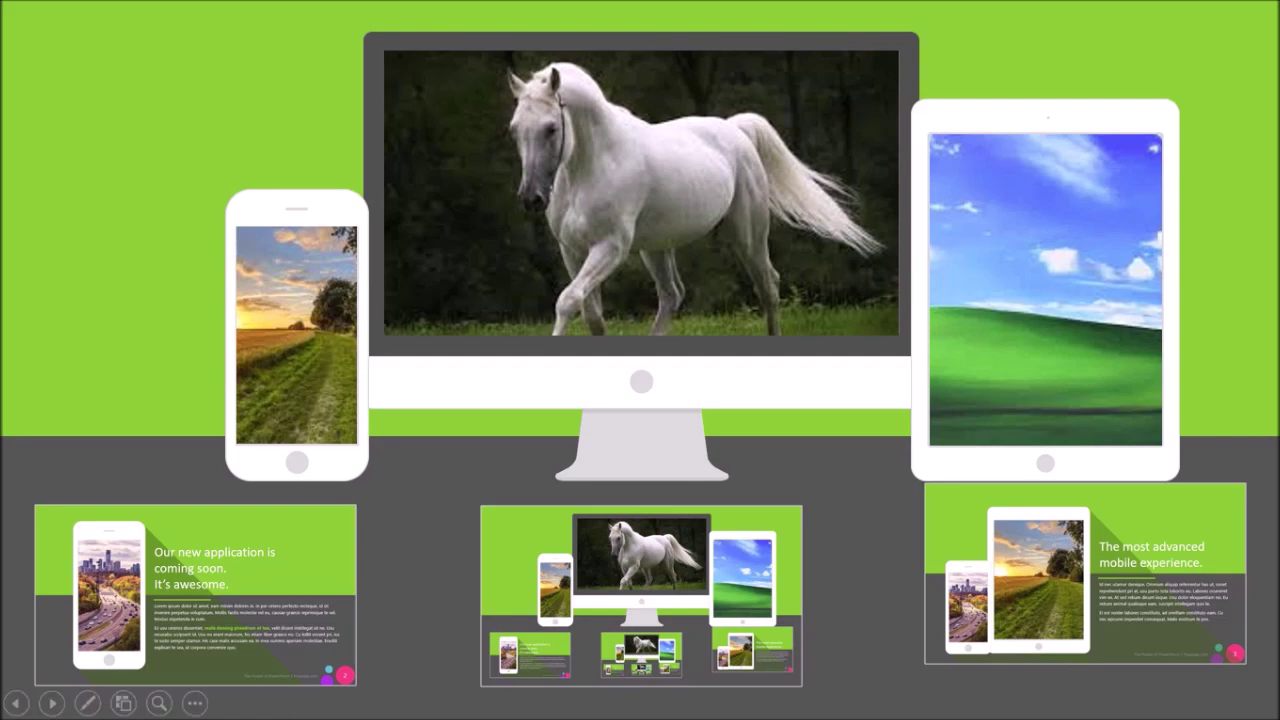
# Zoom into slides 2 and 3 and back to the summary, then end the show and select slide 2.
pyautogui.press('Right')
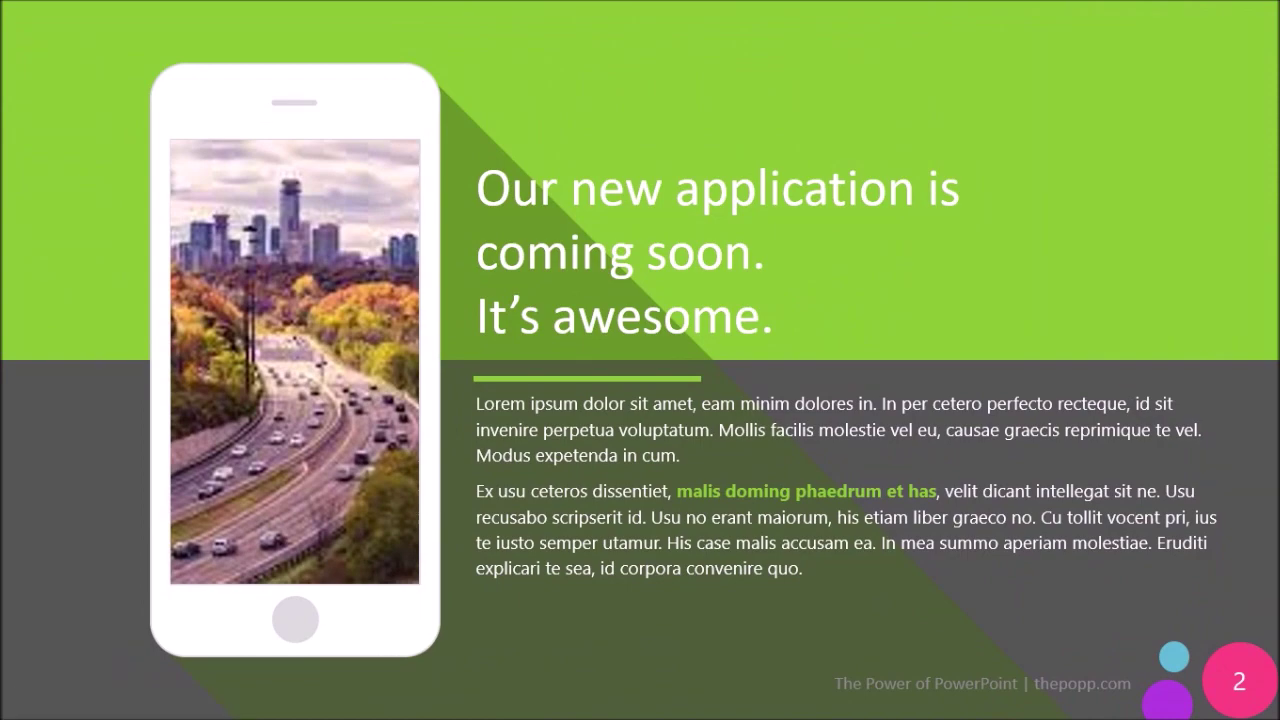
pyautogui.press('Right')
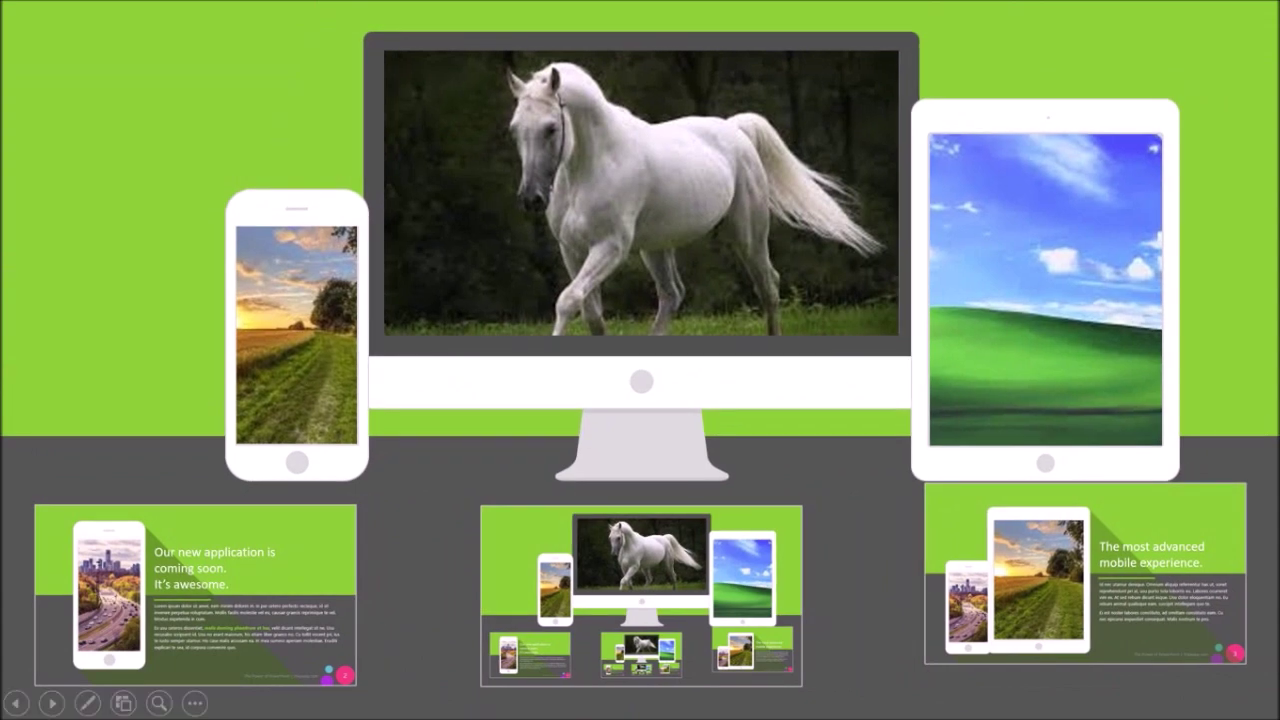
pyautogui.press('Right')
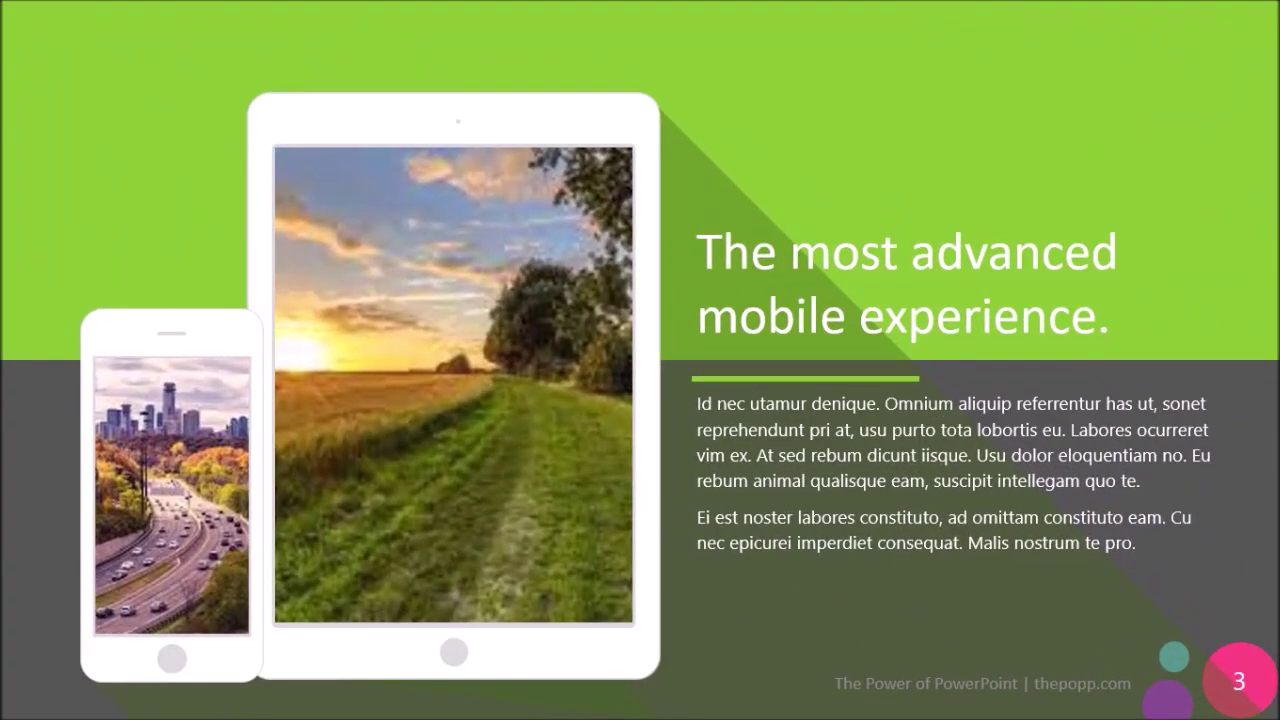
pyautogui.press('Right')
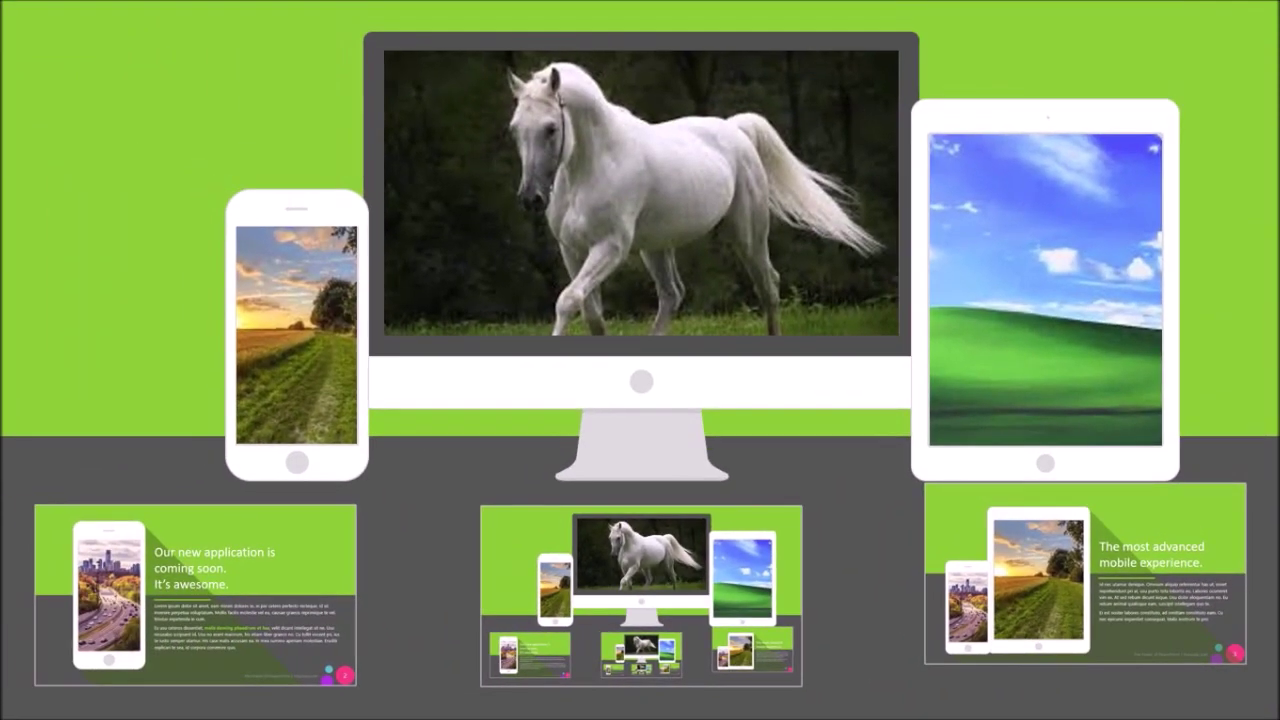
pyautogui.press('Right')
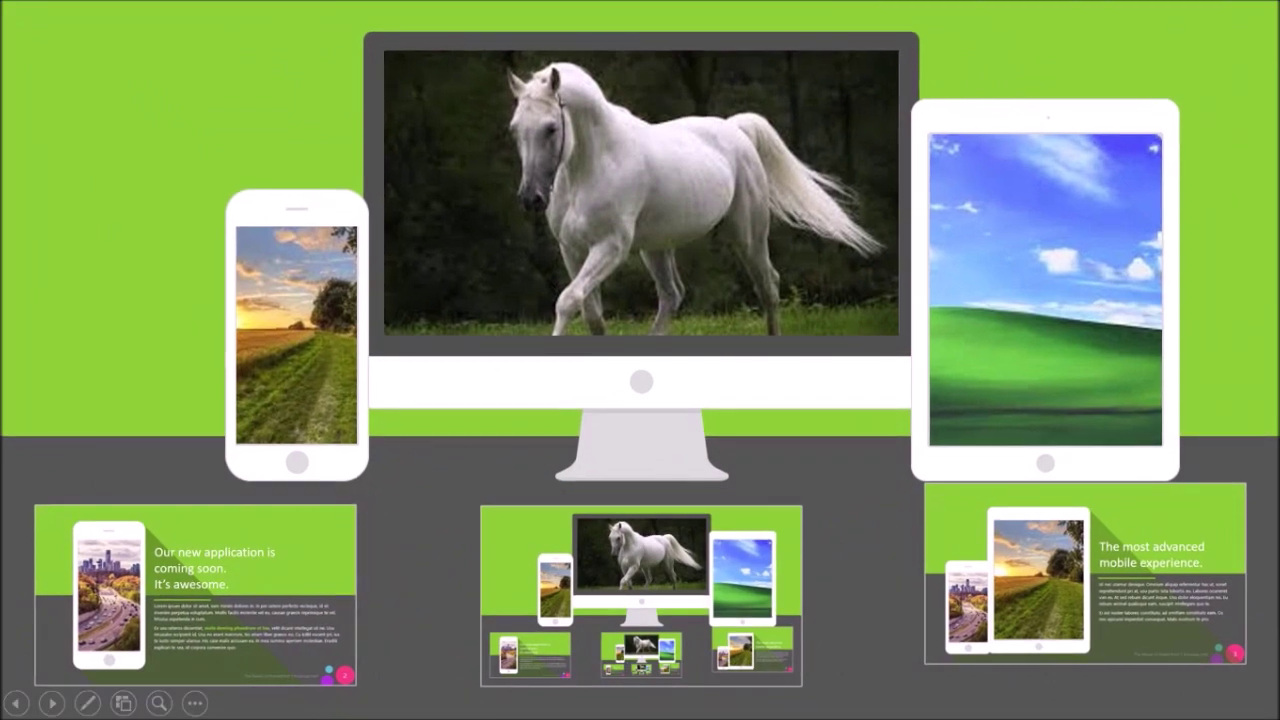
pyautogui.press('Escape')
pyautogui.click(77, 262)
pyautogui.click(77, 334)
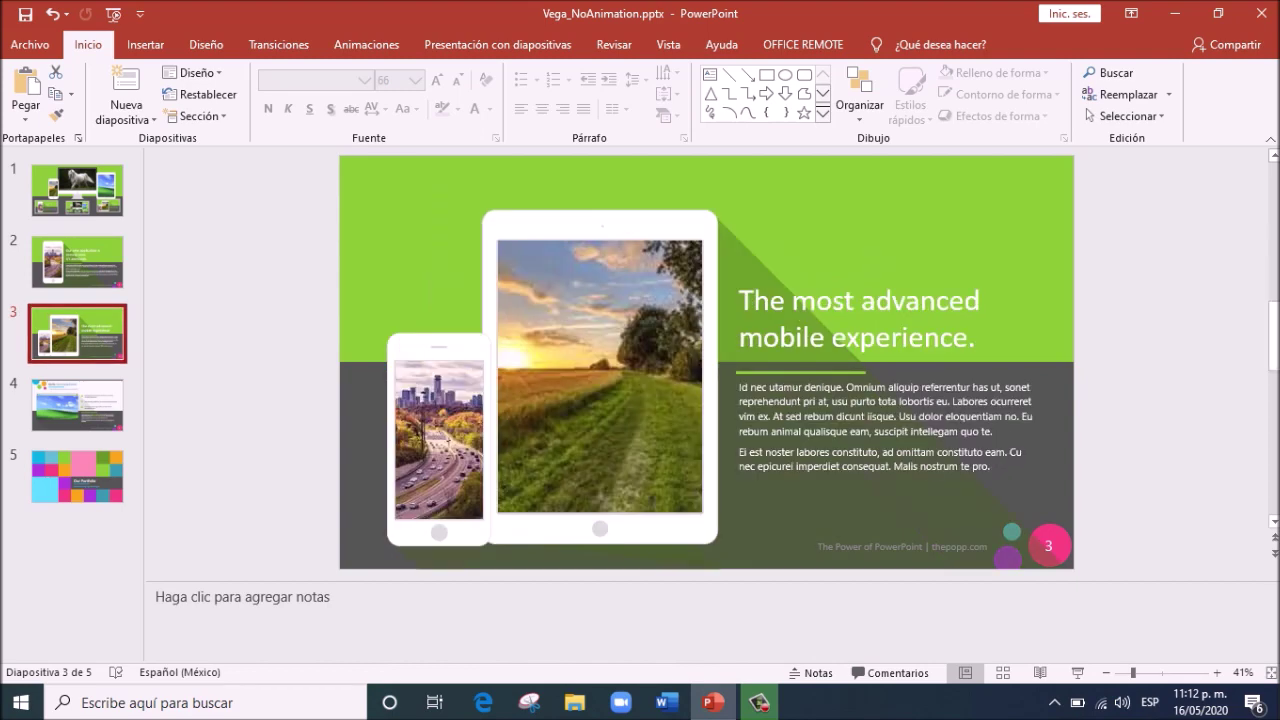
pyautogui.click(77, 405)
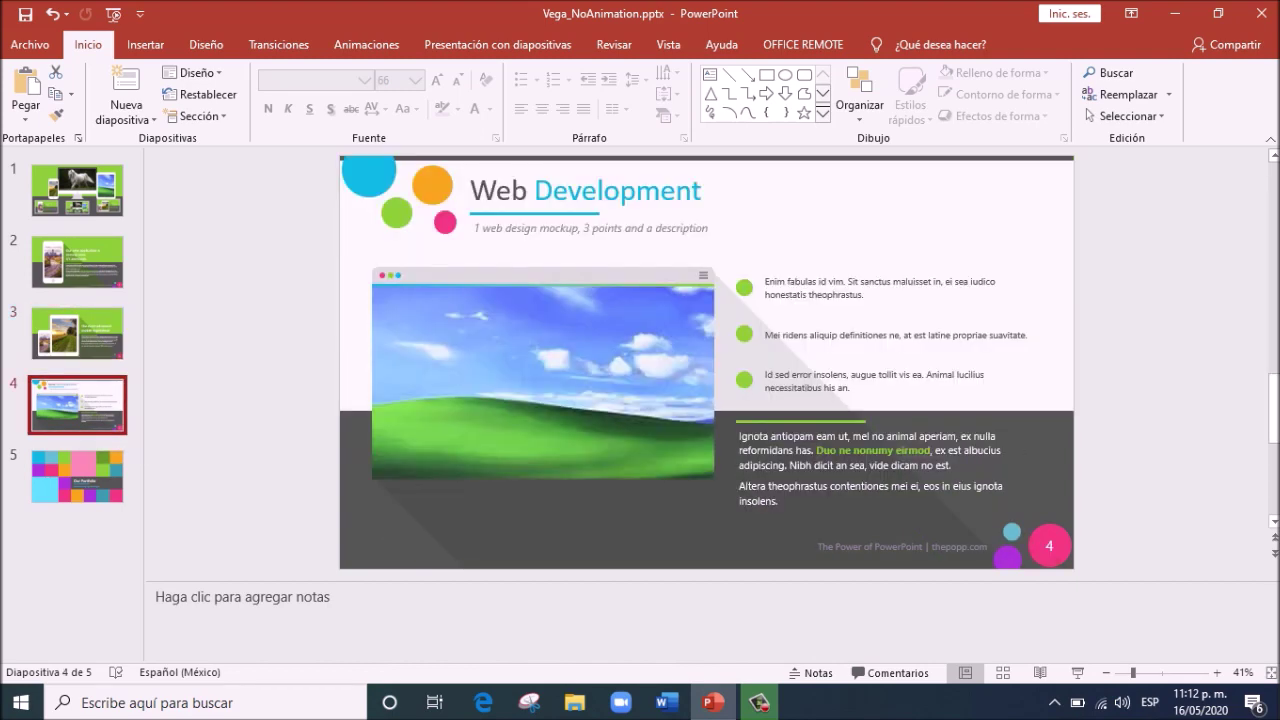
pyautogui.click(78, 477)
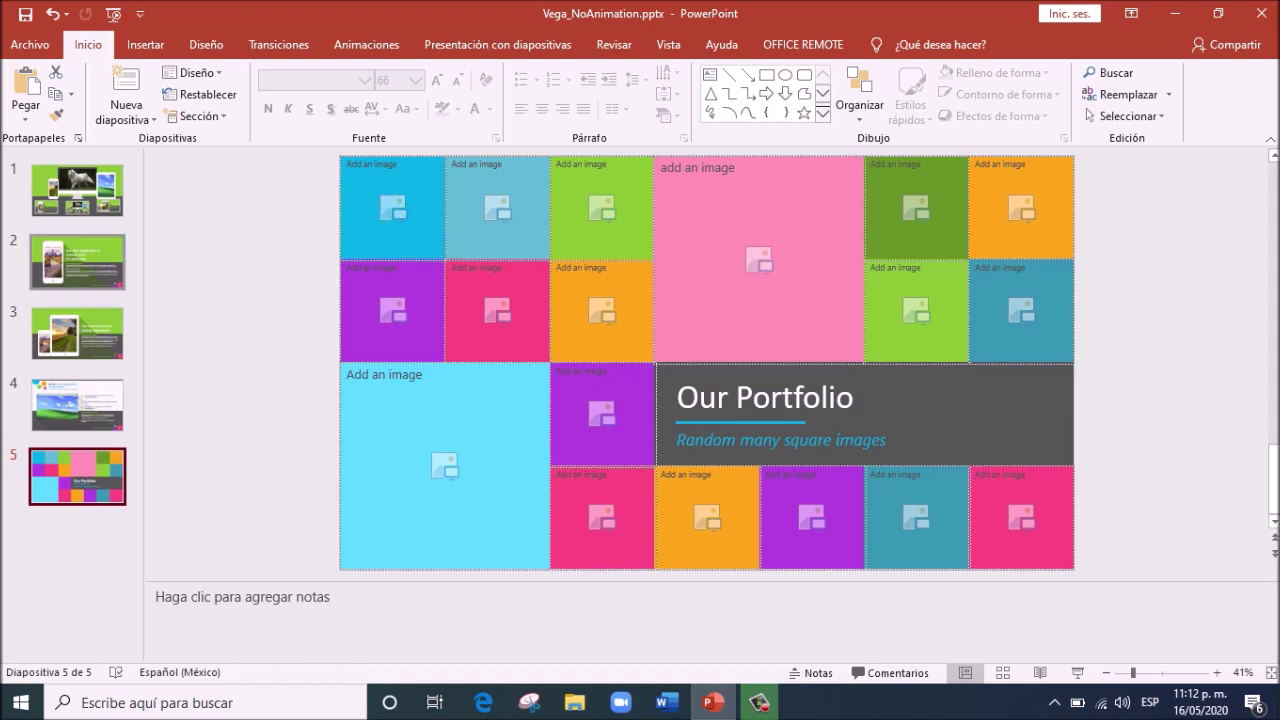
pyautogui.click(77, 190)
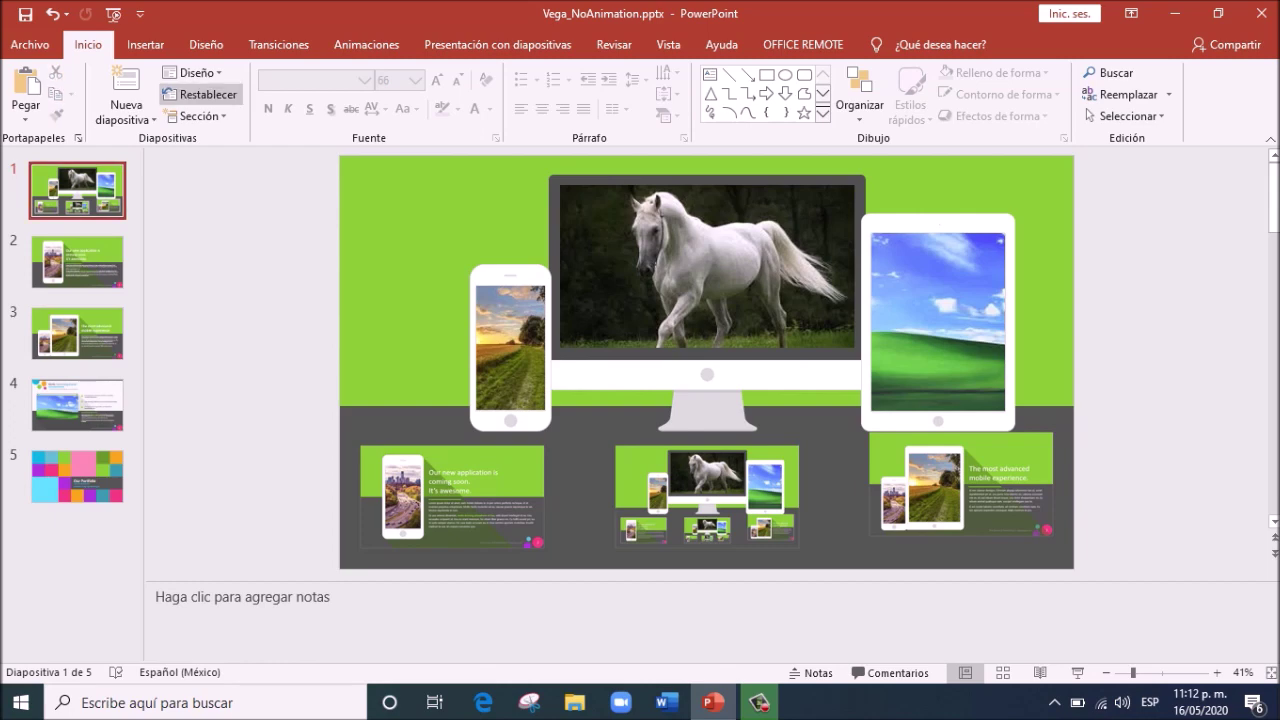
pyautogui.click(145, 44)
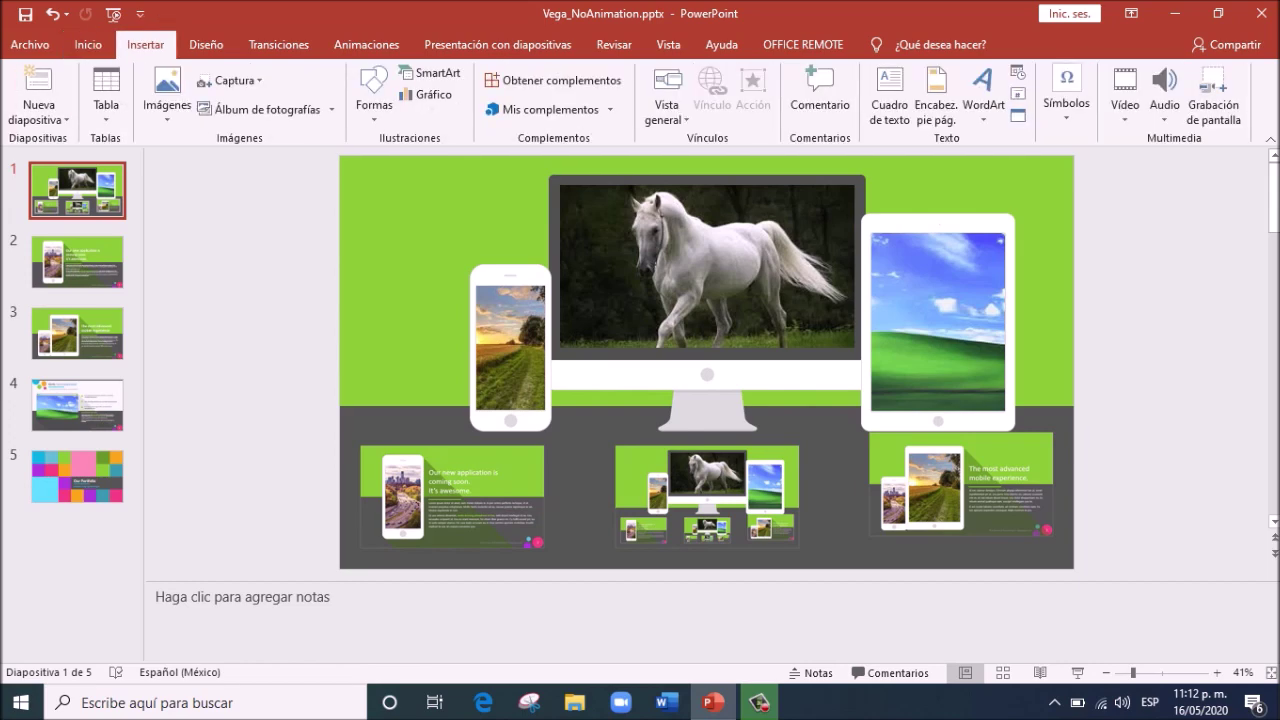
# Insert a slide zoom to slide 5, Our Portfolio, and move it to slide 1's top-left corner.
pyautogui.click(667, 105)
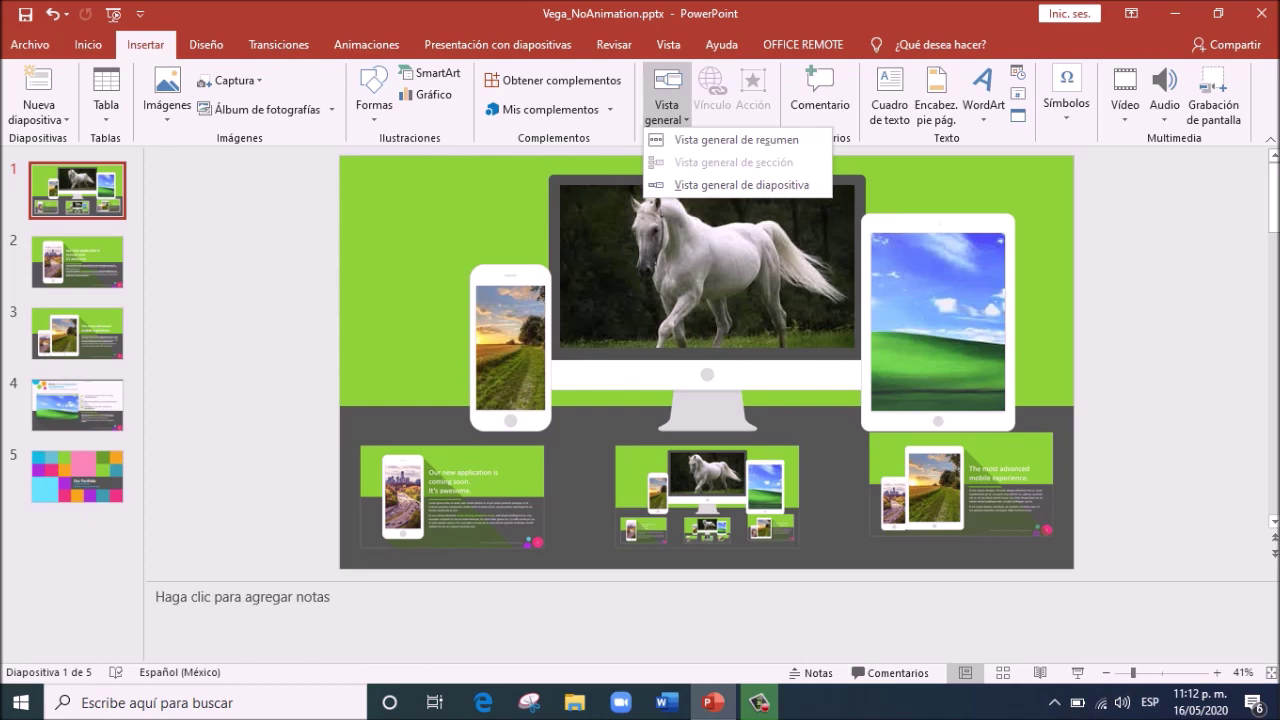
pyautogui.click(740, 185)
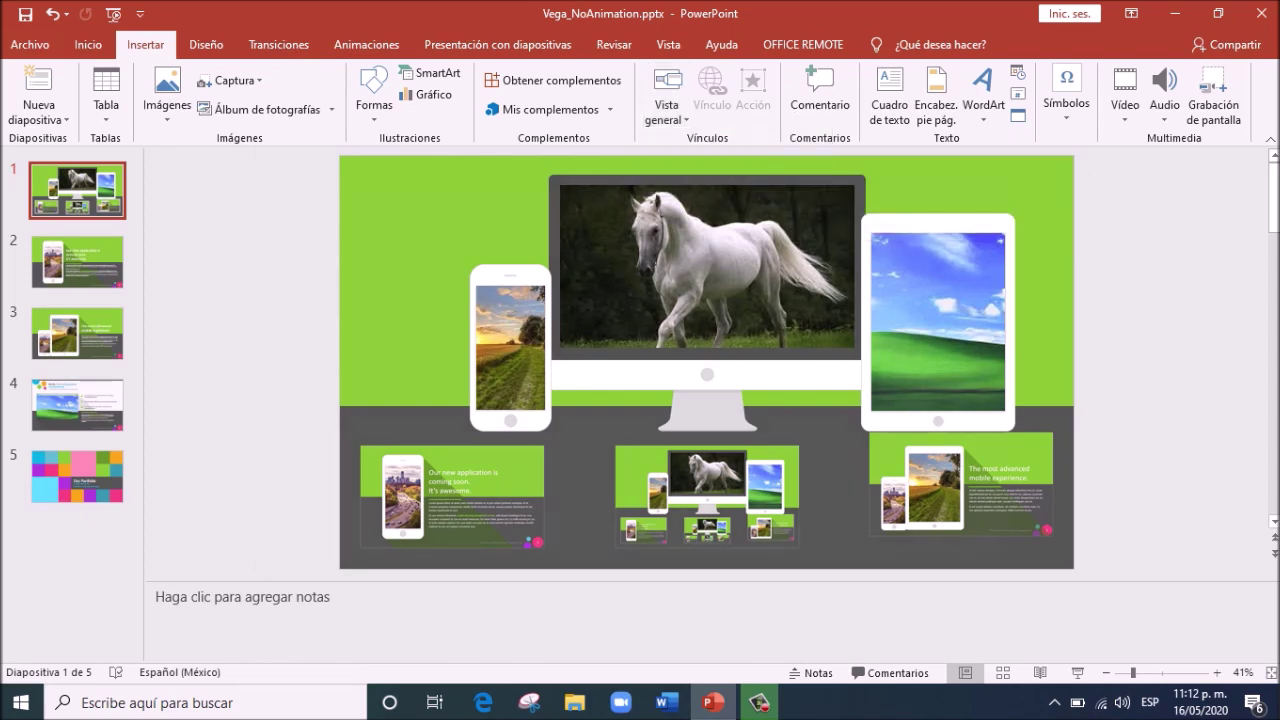
pyautogui.click(366, 385)
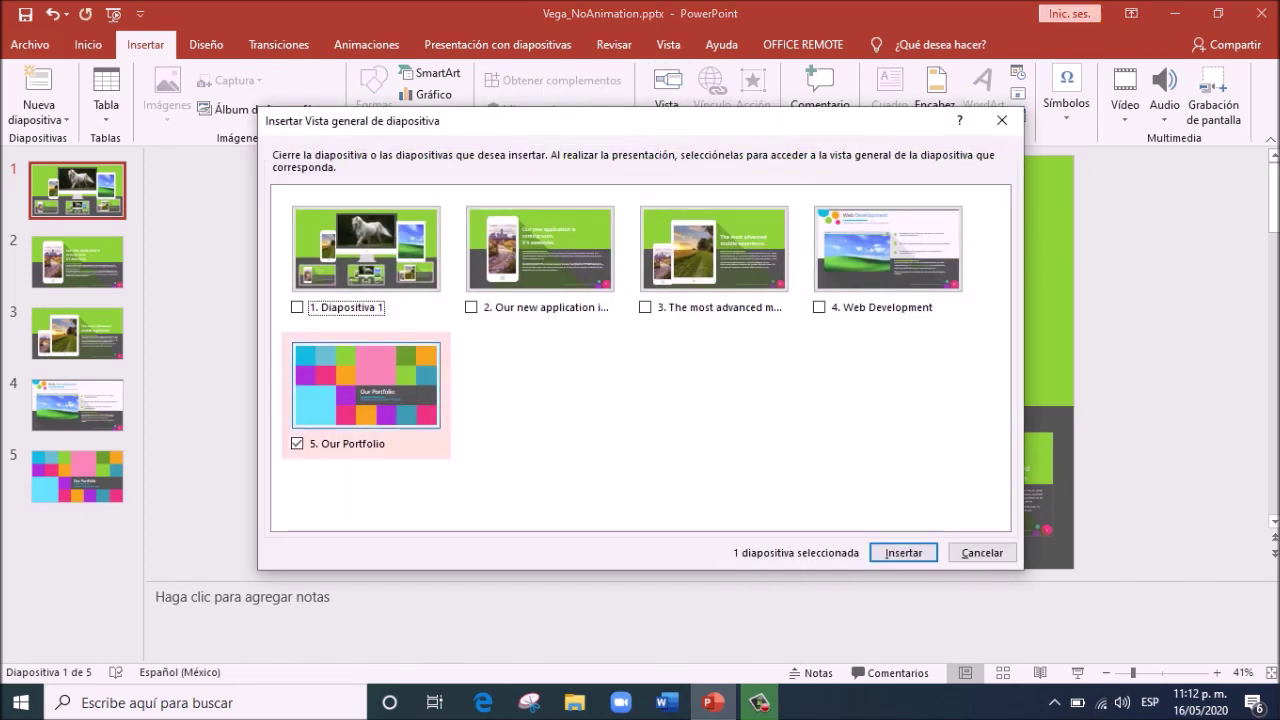
pyautogui.press('Return')
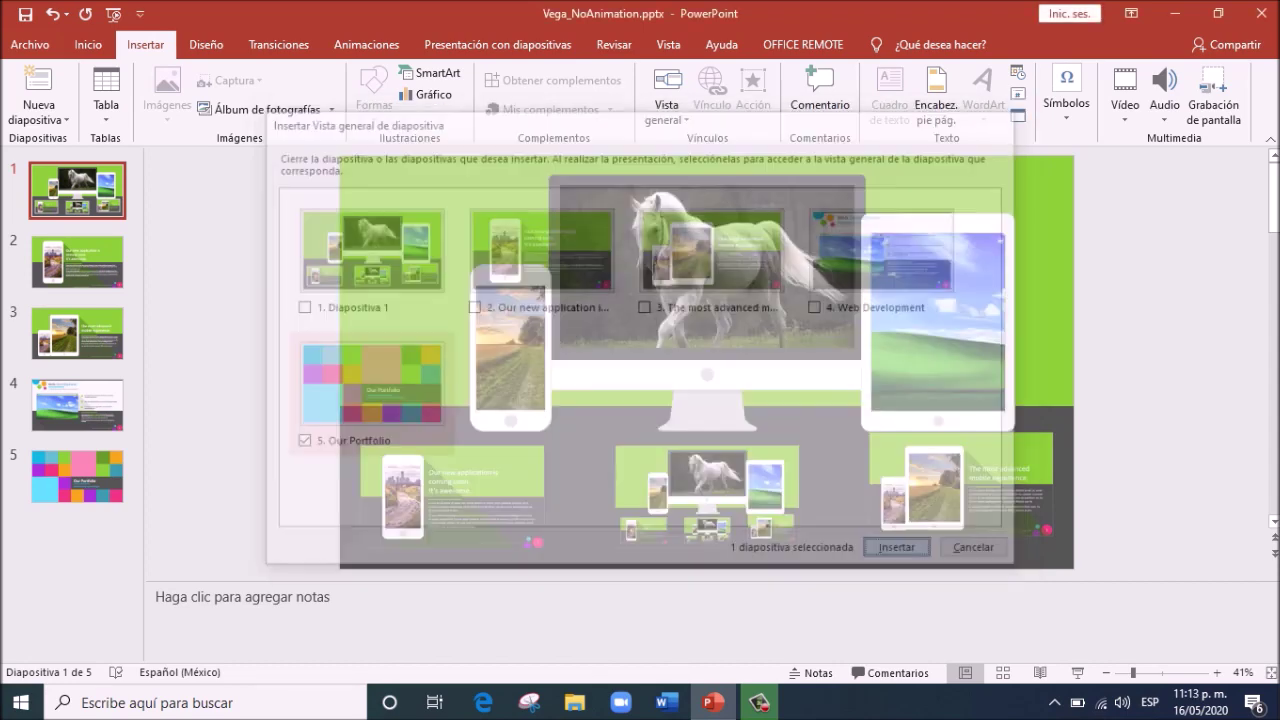
pyautogui.moveTo(706, 360); pyautogui.dragTo(441, 214)
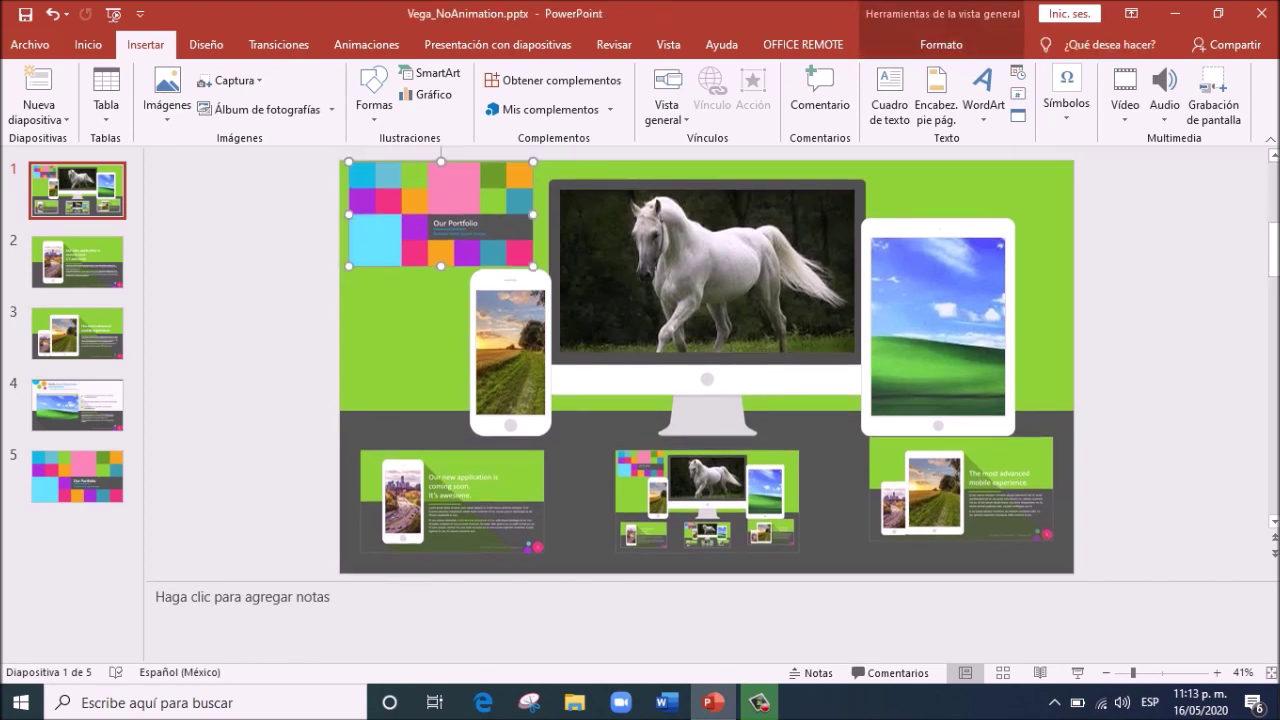
# Reselect the Portfolio zoom and preview slide 1 briefly as a slide show.
pyautogui.press('Escape')
pyautogui.click(440, 210)
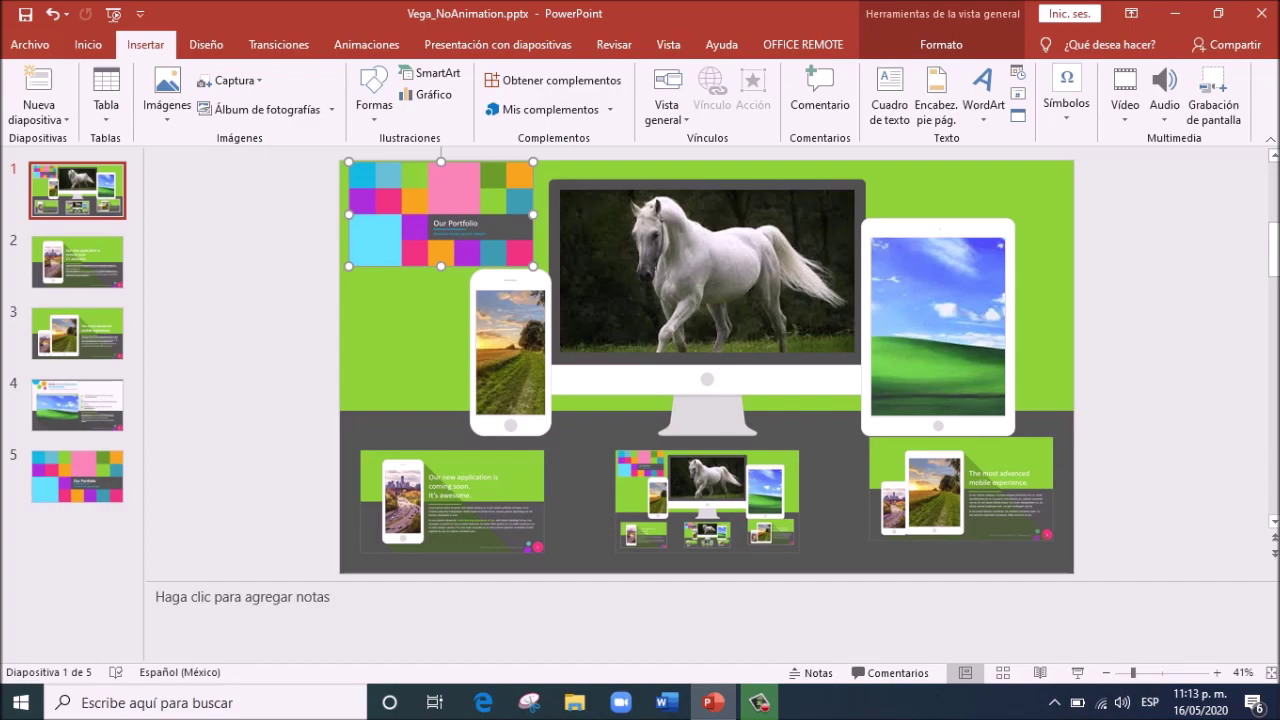
pyautogui.click(1078, 673)
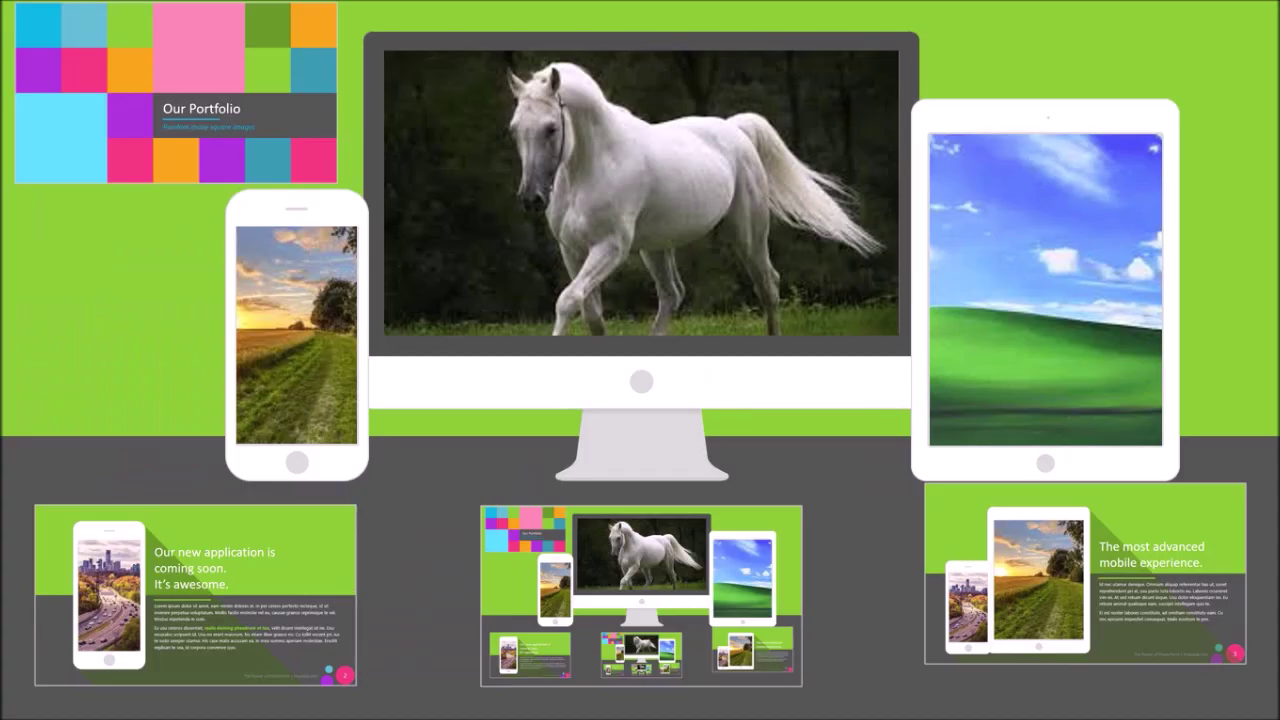
pyautogui.press('Escape')
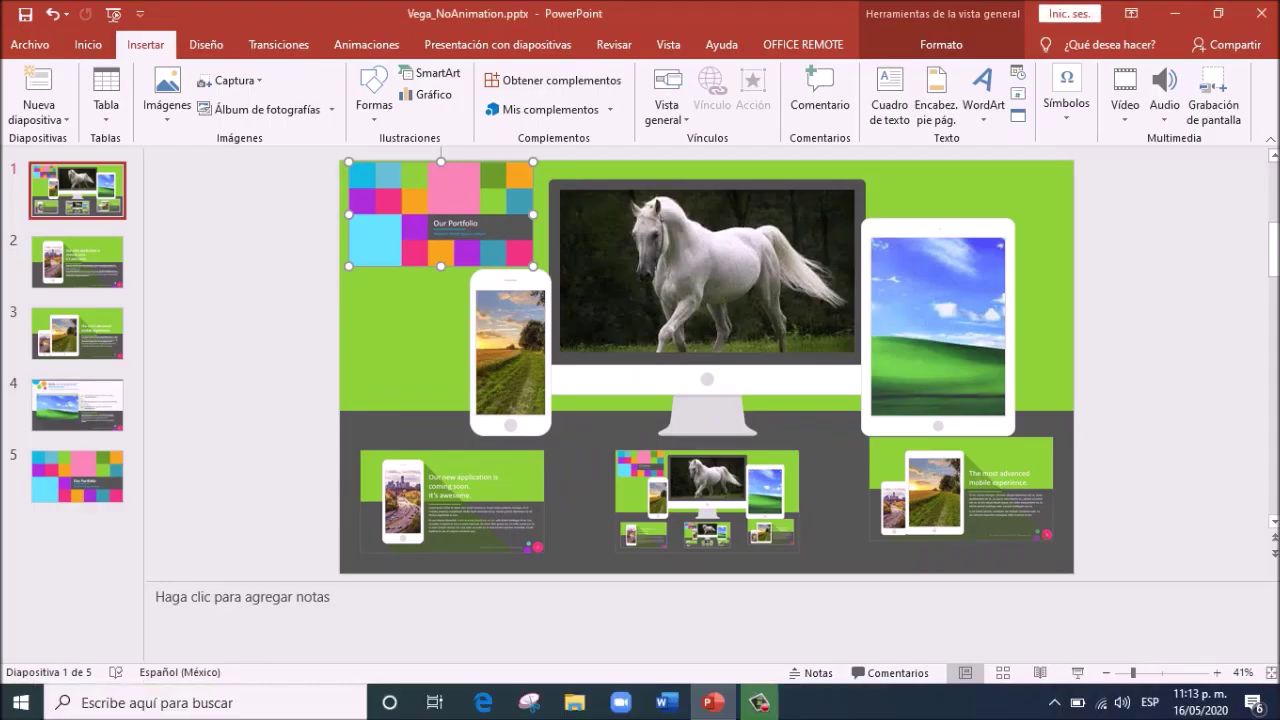
# Change the Portfolio zoom's cover image by searching online images for 'computadora'.
pyautogui.rightClick(453, 215)
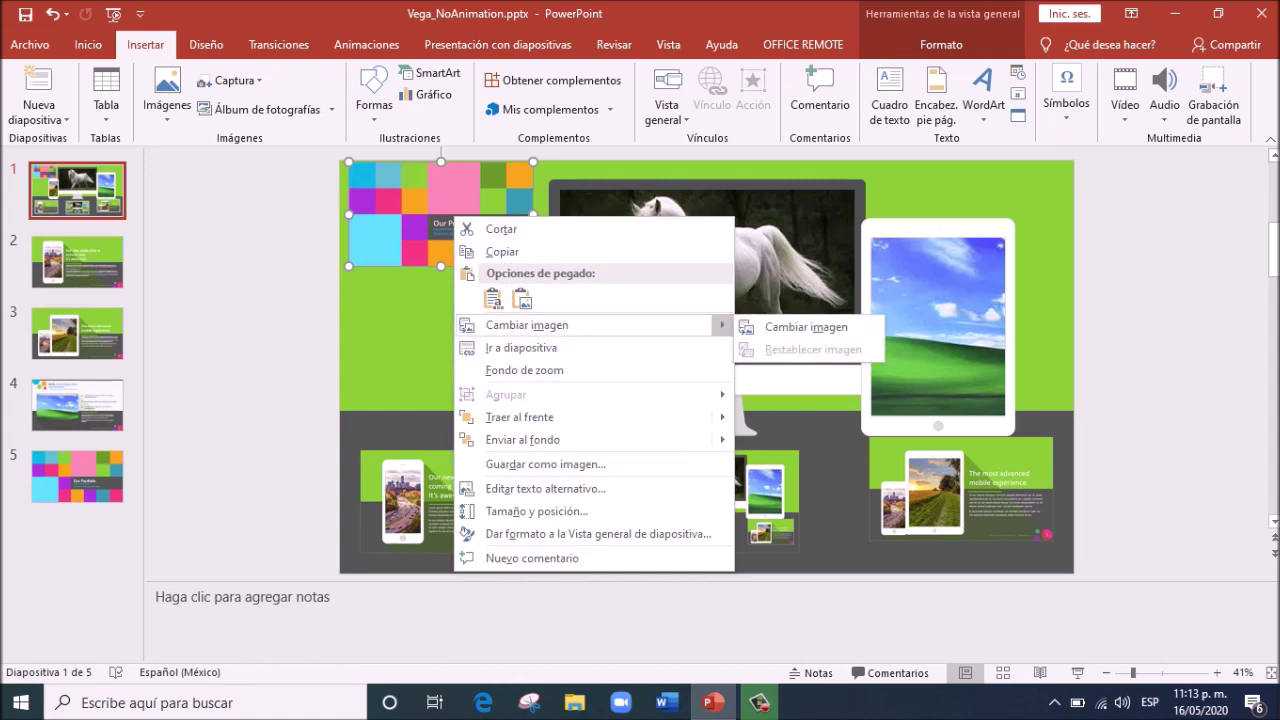
pyautogui.click(815, 326)
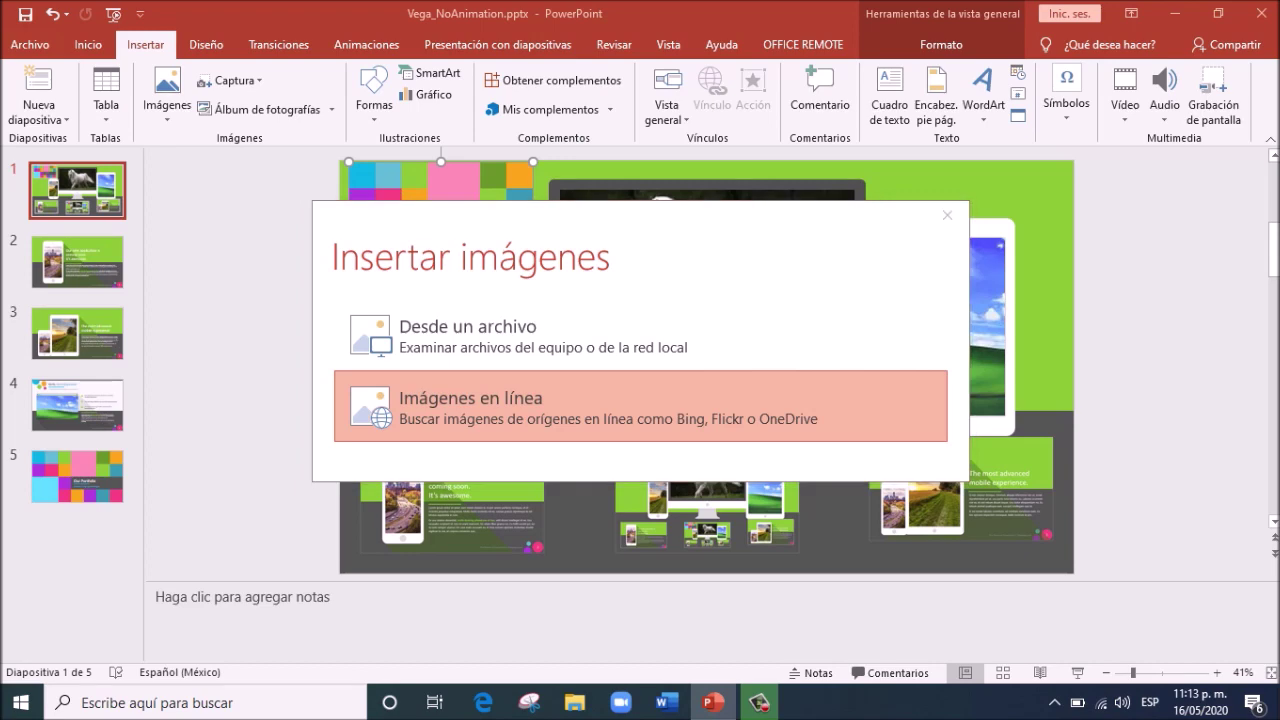
pyautogui.click(470, 405)
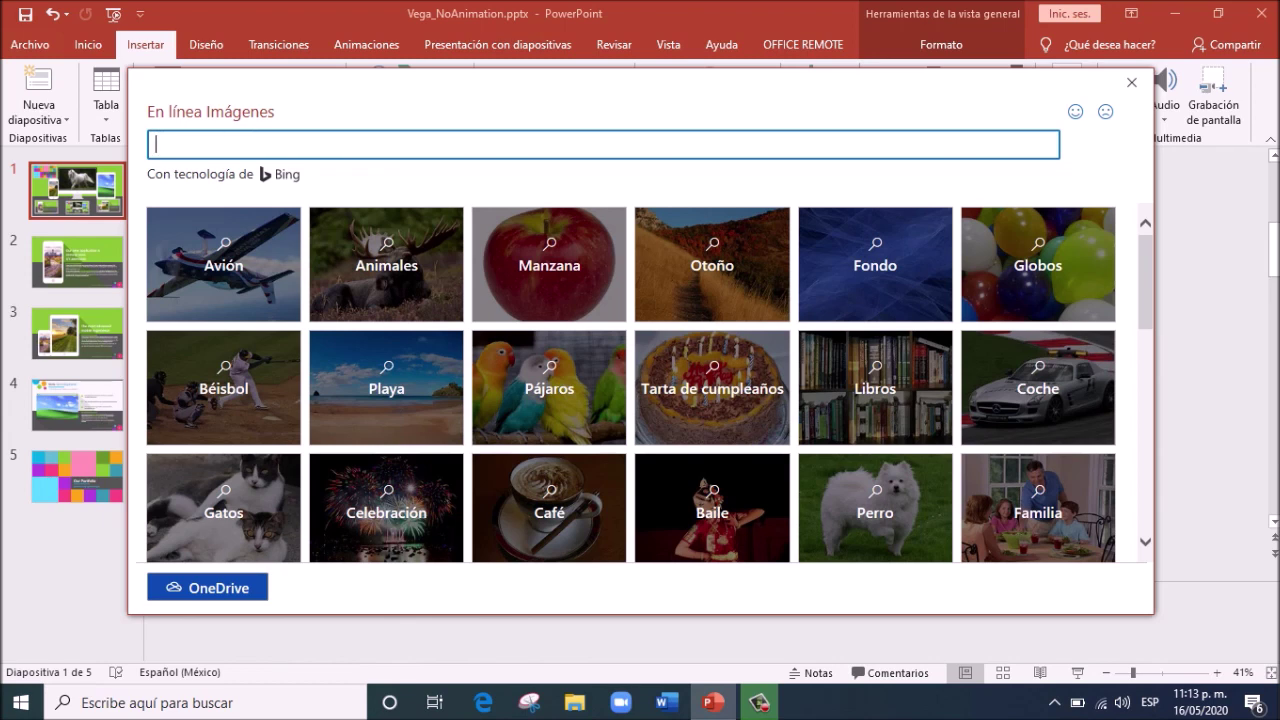
pyautogui.write('computa')
pyautogui.write('dora')
pyautogui.press('Return')
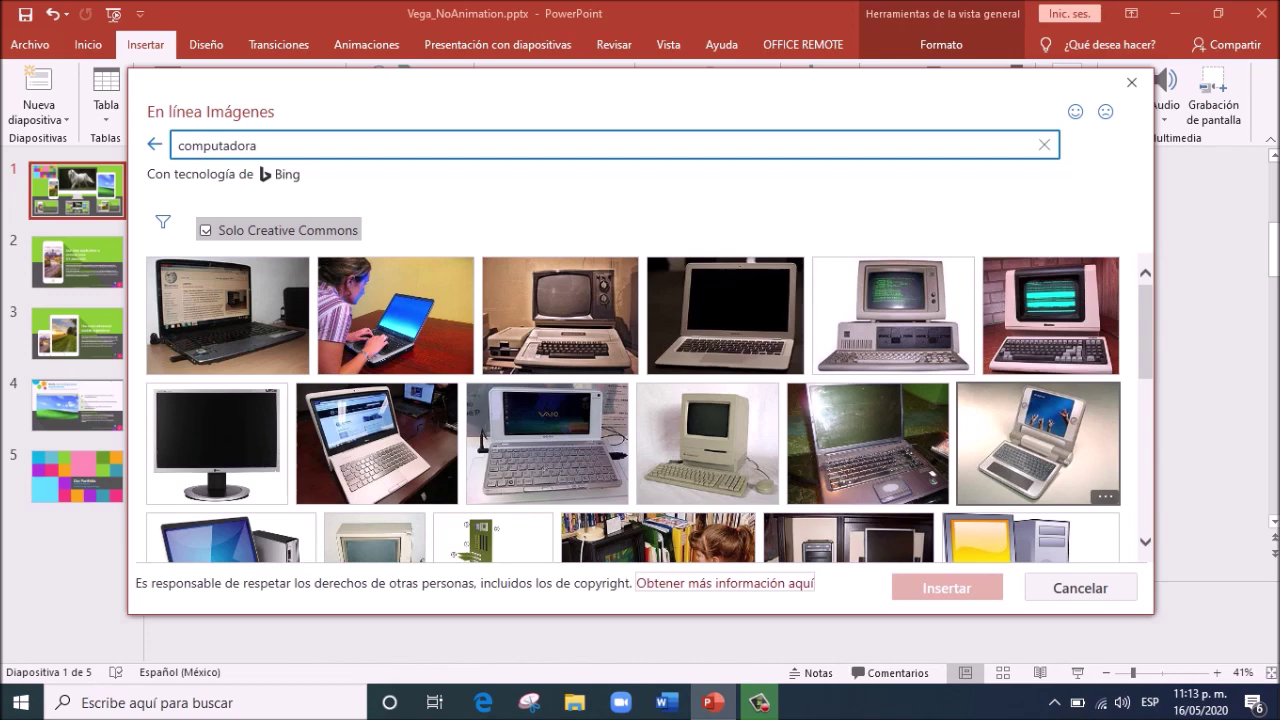
pyautogui.moveTo(1146, 332); pyautogui.dragTo(1146, 455)
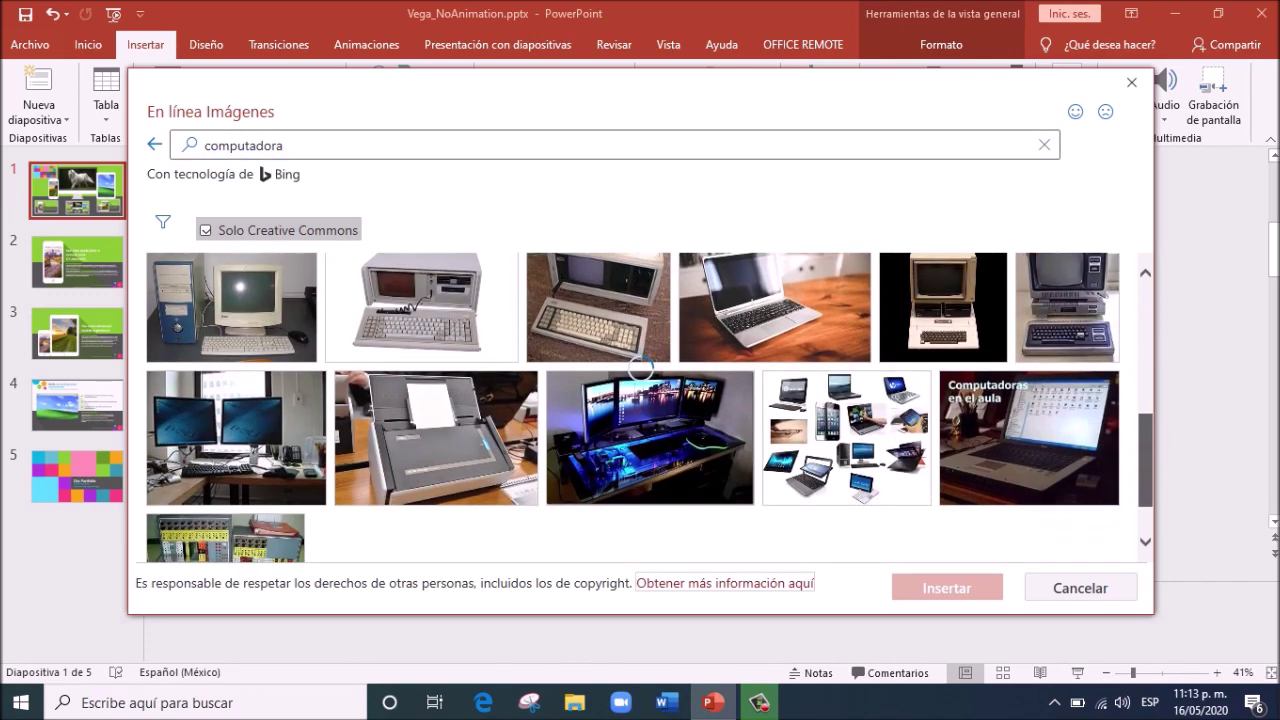
pyautogui.scroll(-5, 633, 408)
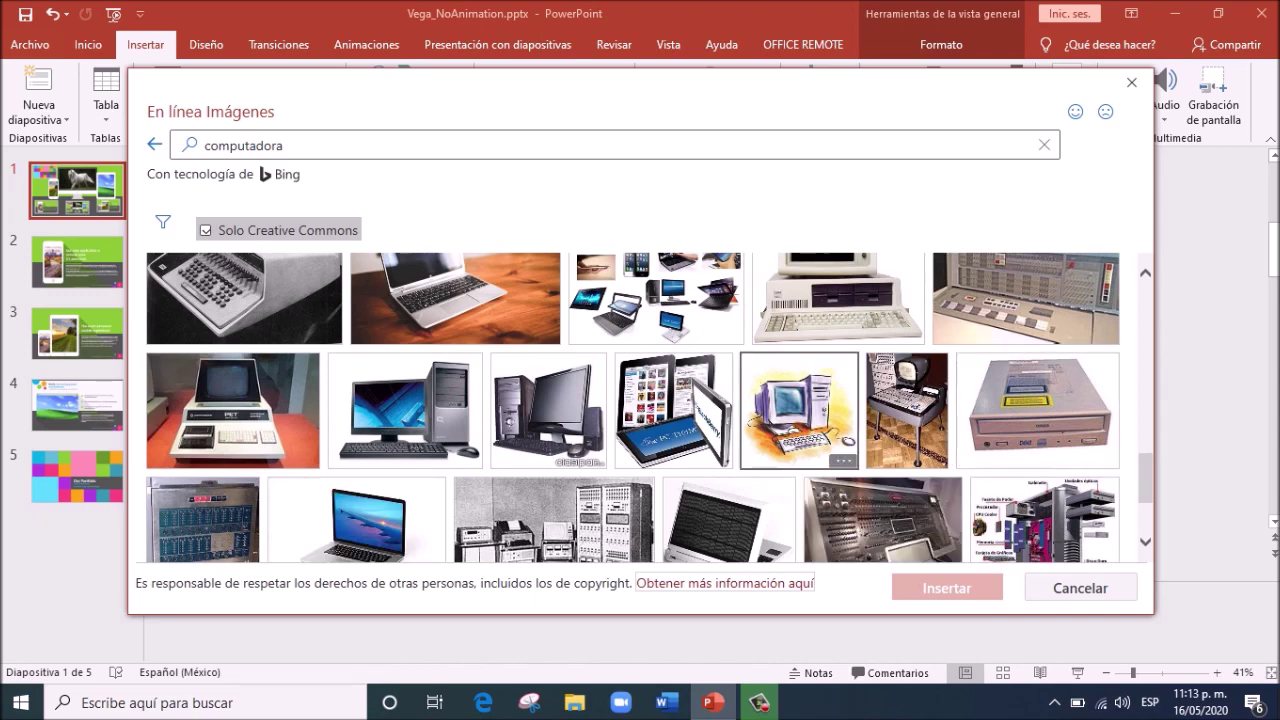
pyautogui.scroll(3, 656, 420)
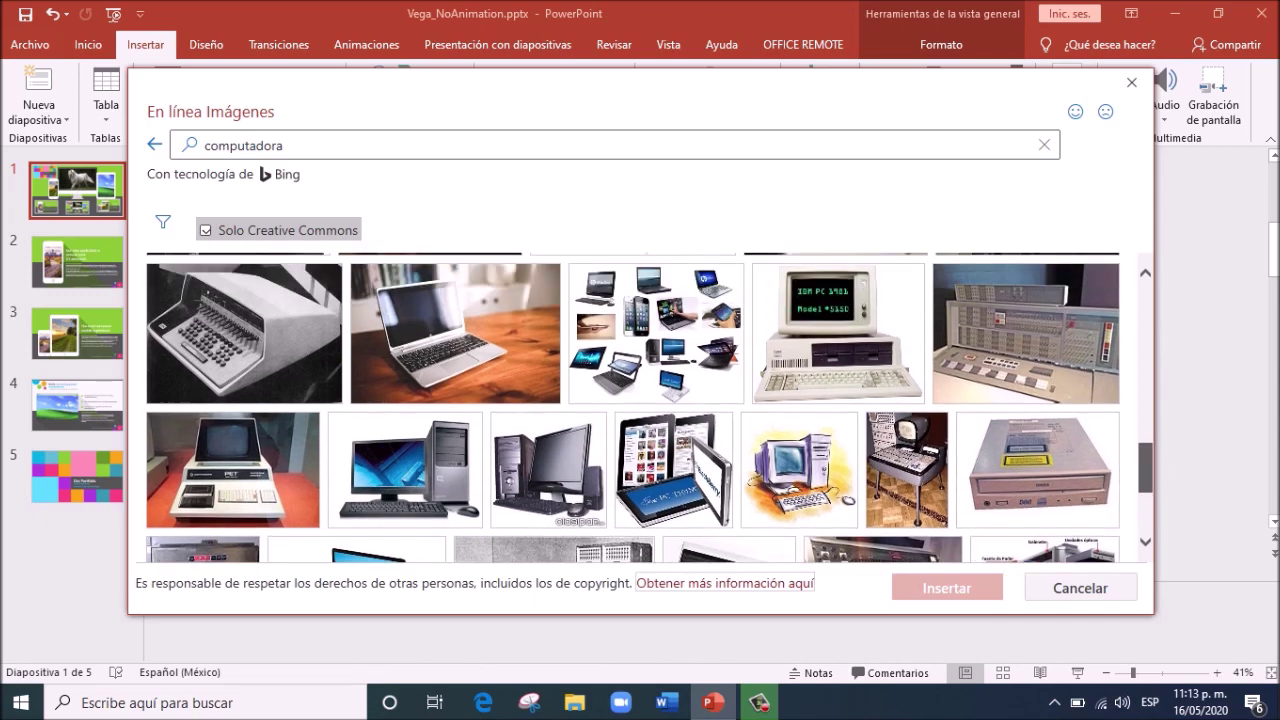
# Close the image search, undo to restore the computer-collage cover, and start the slide show.
pyautogui.press('Escape')
pyautogui.press('Escape')
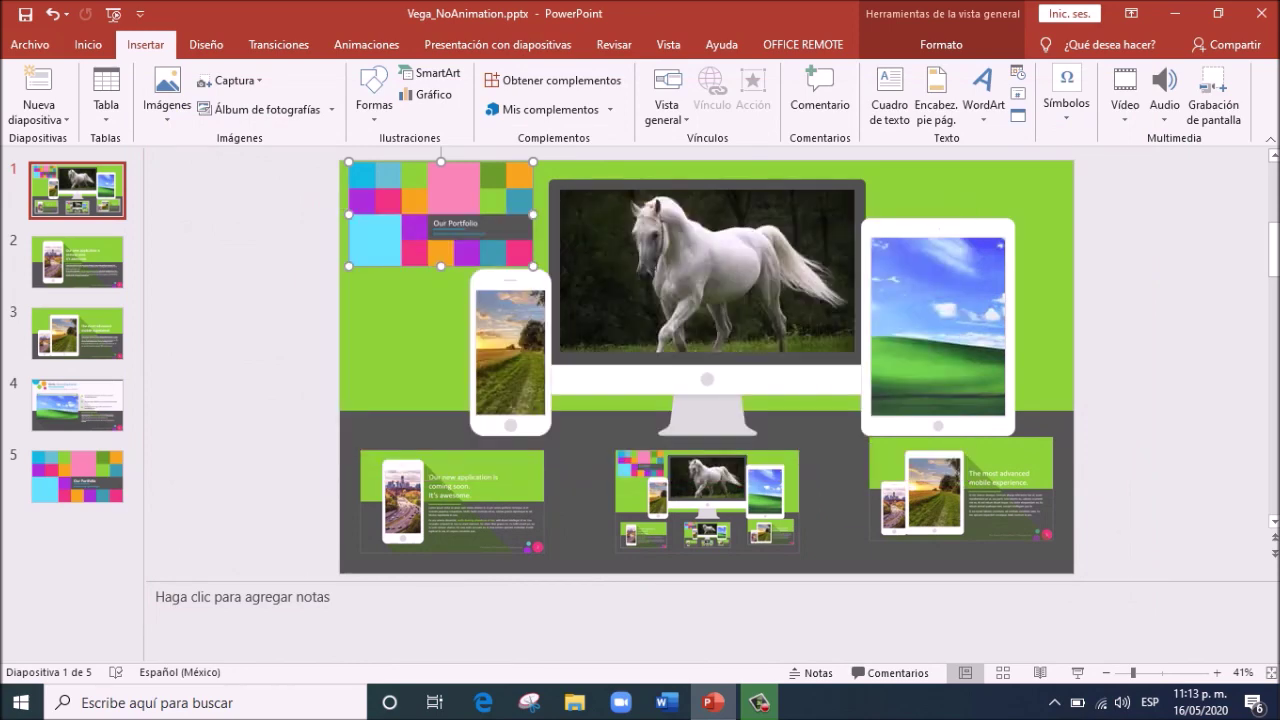
pyautogui.hotkey('ctrl', 'z')
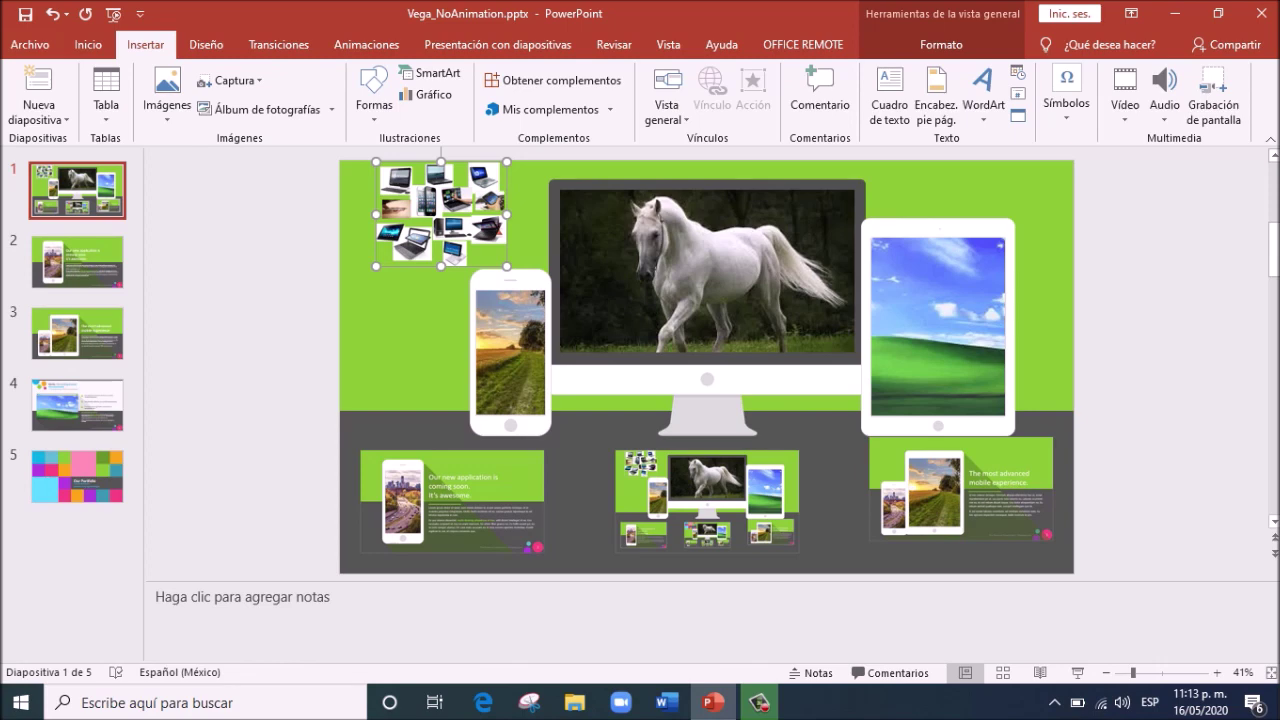
pyautogui.press('Escape')
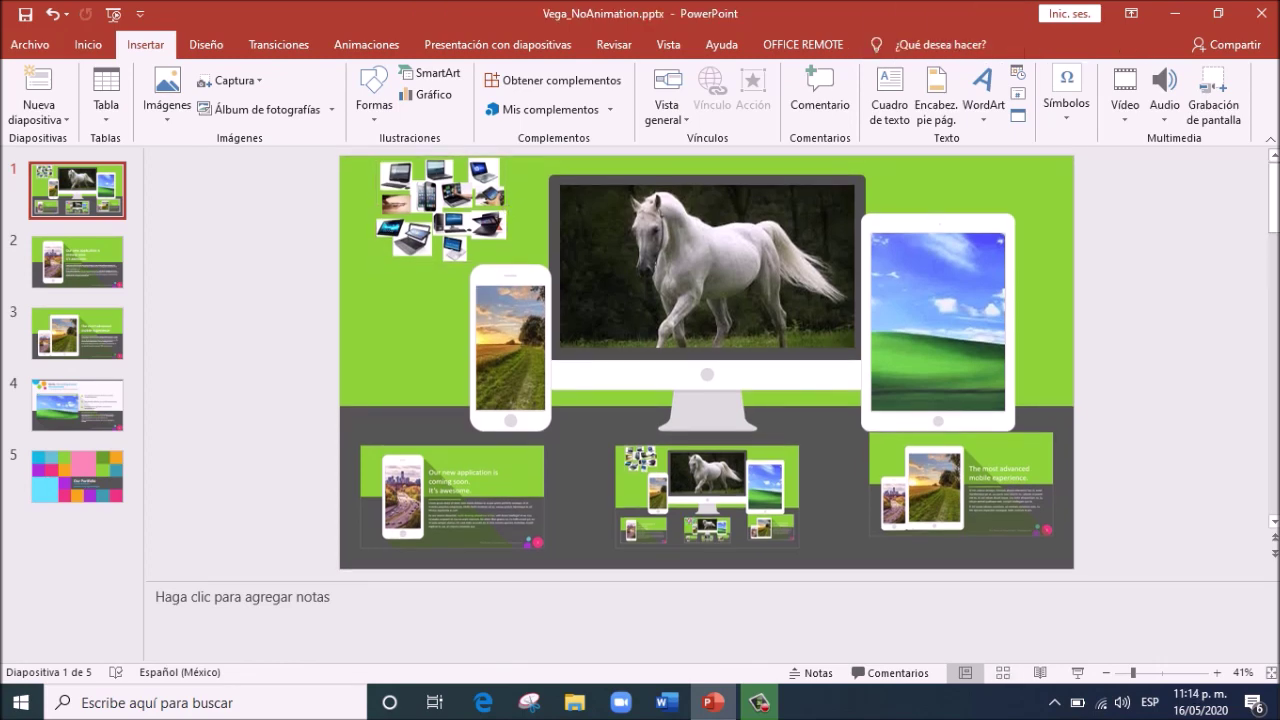
pyautogui.click(1077, 673)
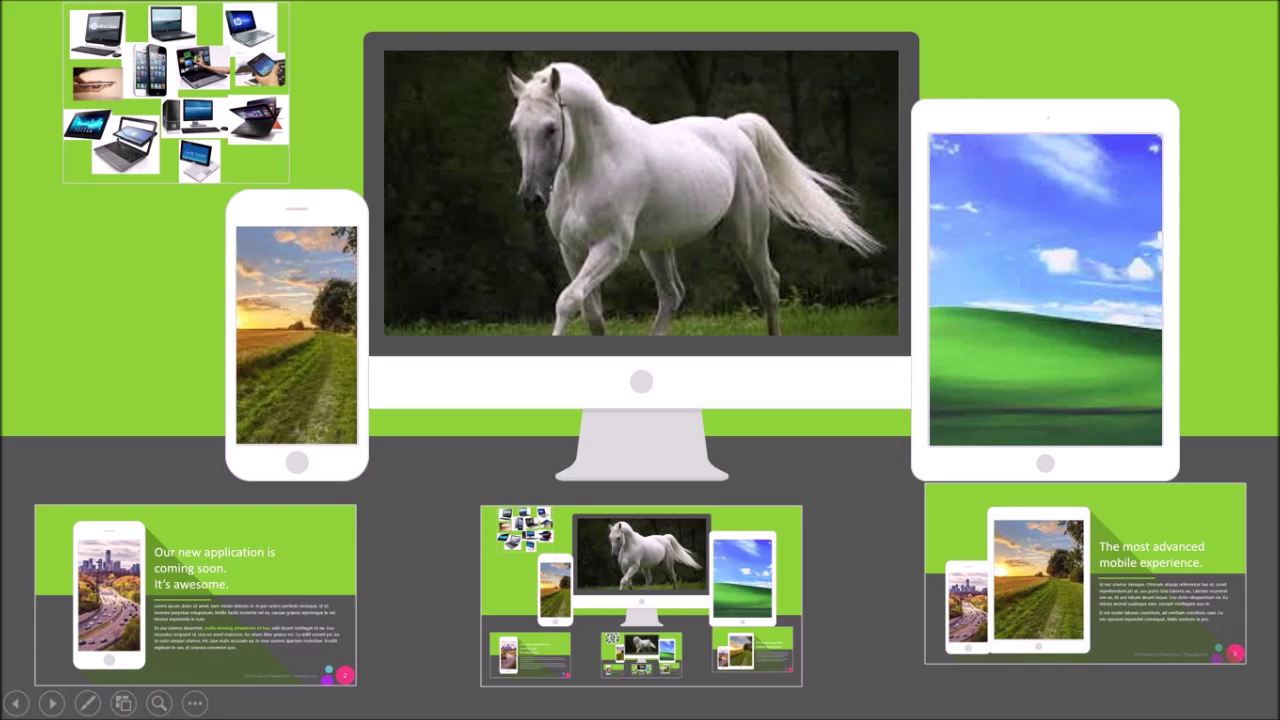
# Zoom into Our Portfolio, exit the show, review slides 4 and 5, then replay from slide 1.
pyautogui.press('Right')
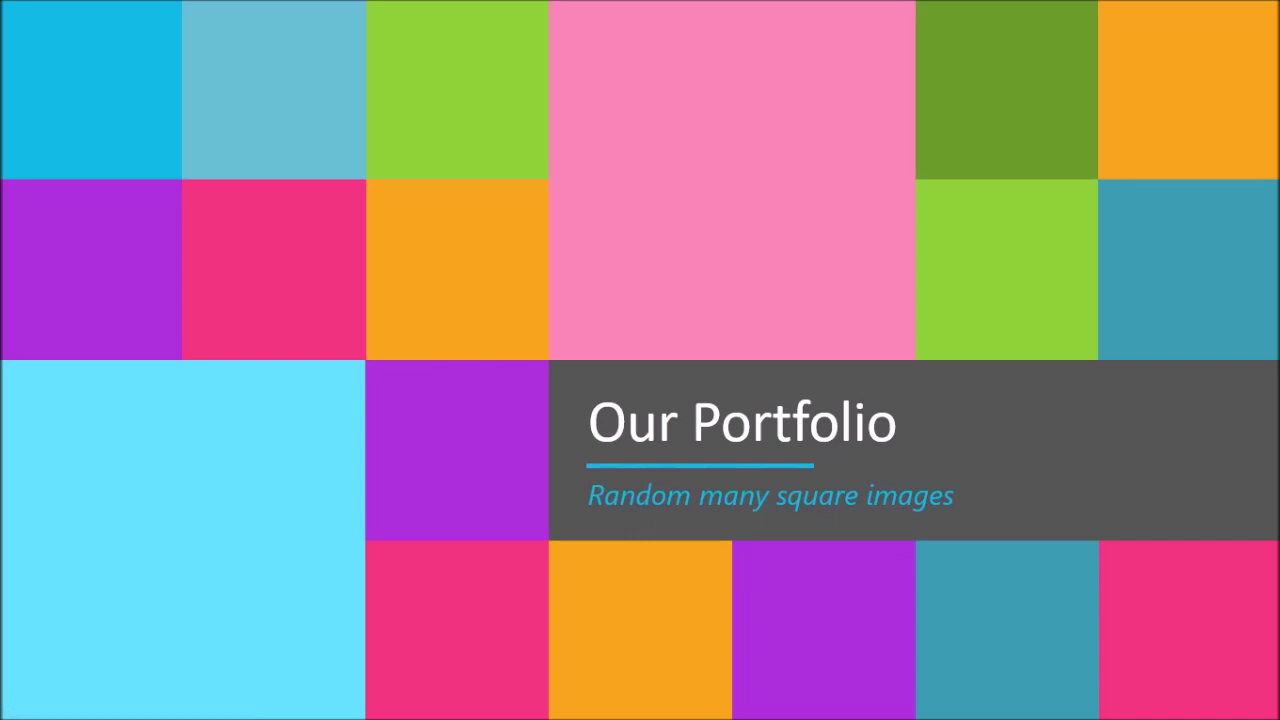
pyautogui.press('Escape')
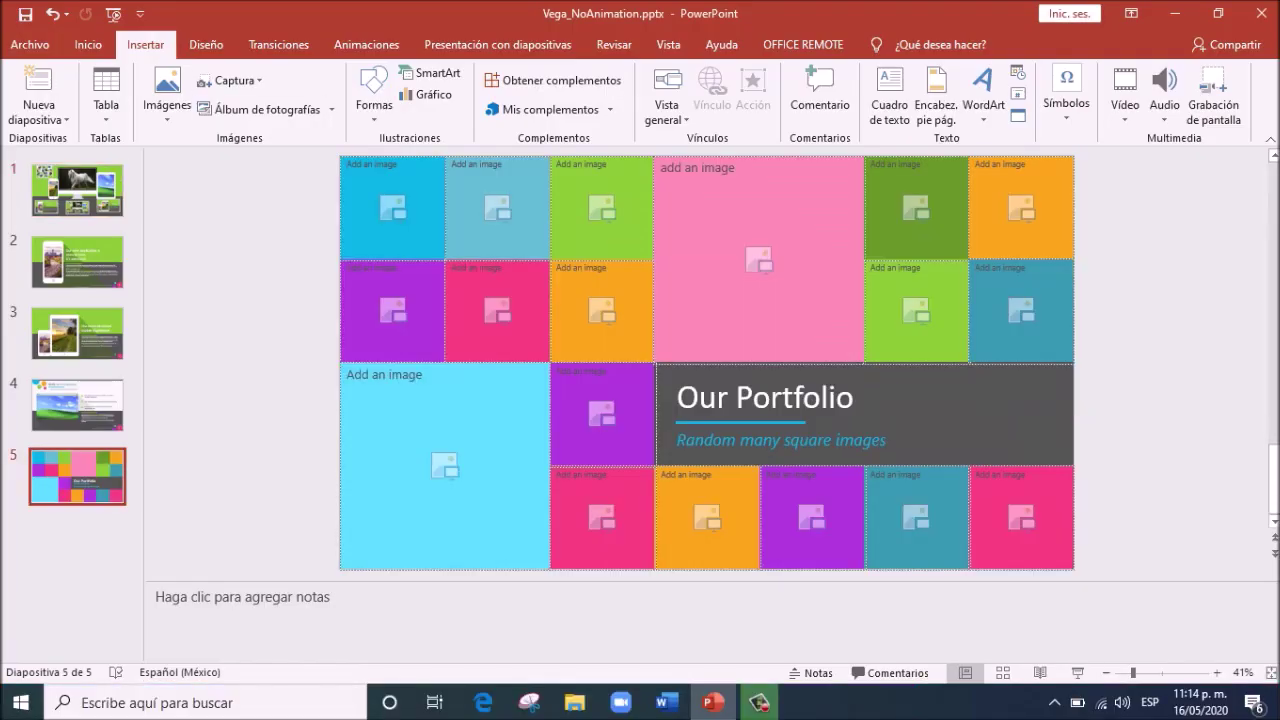
pyautogui.click(77, 405)
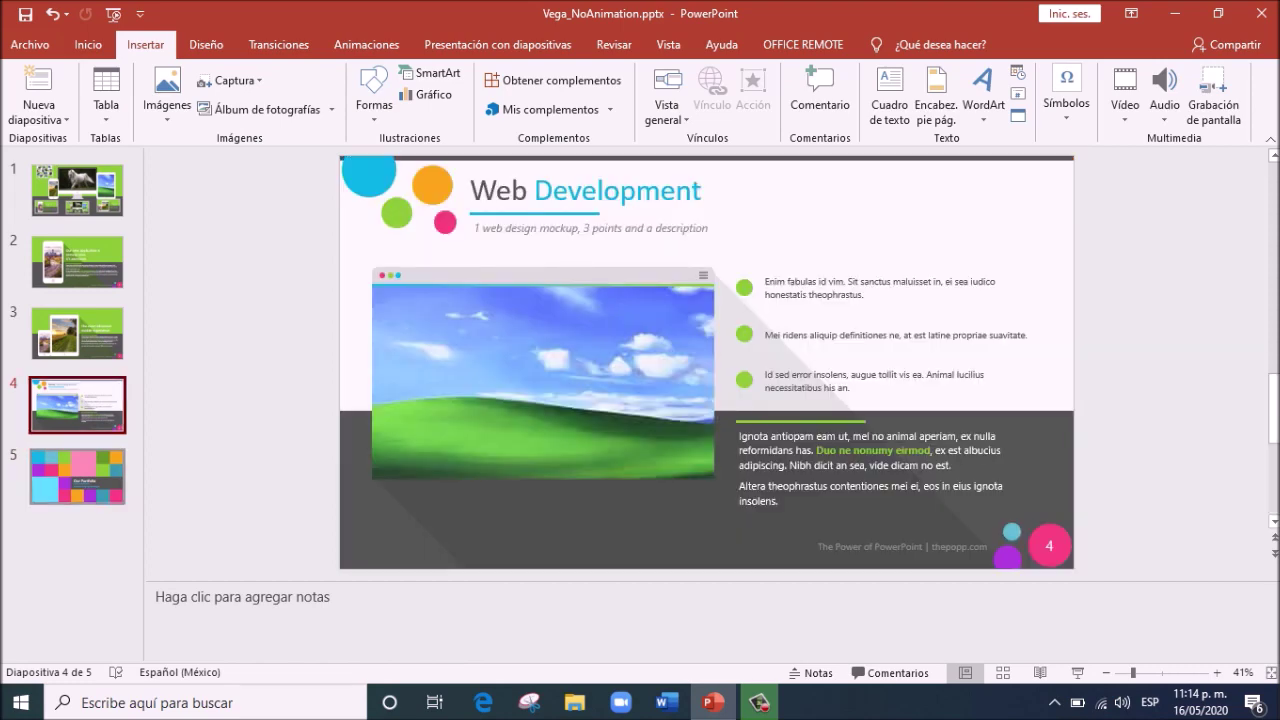
pyautogui.click(77, 477)
pyautogui.click(77, 190)
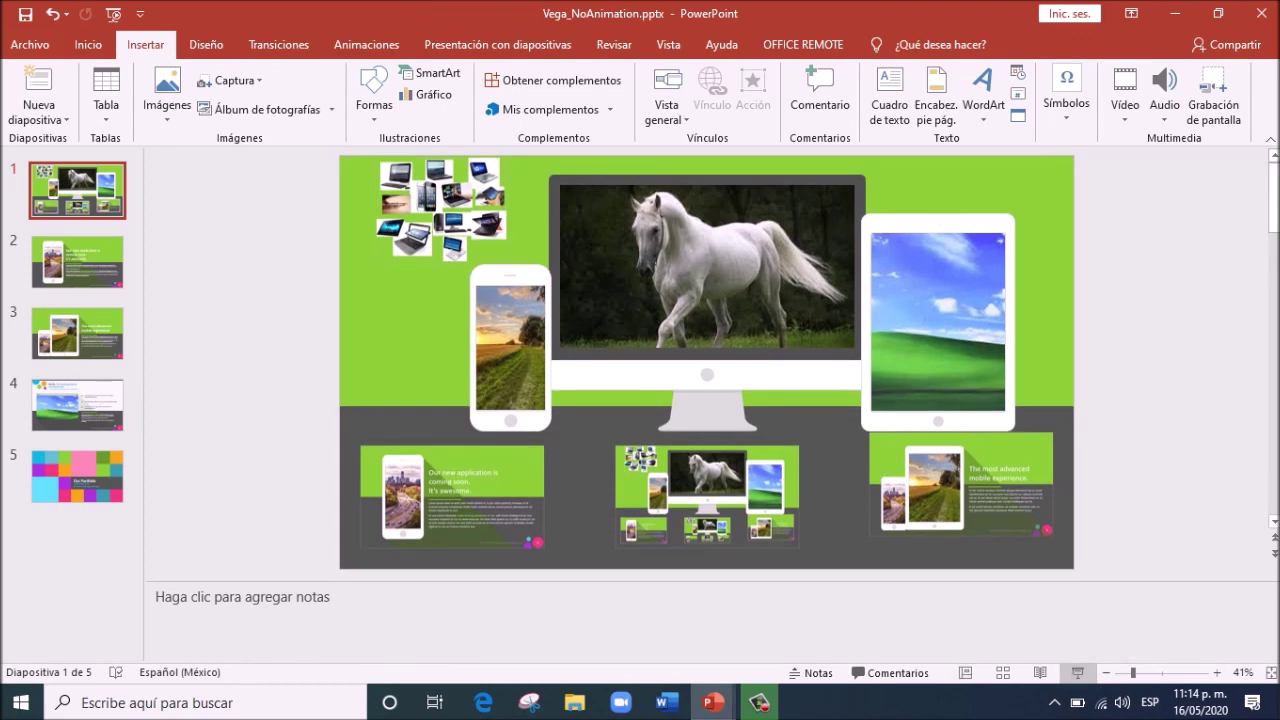
pyautogui.click(1077, 672)
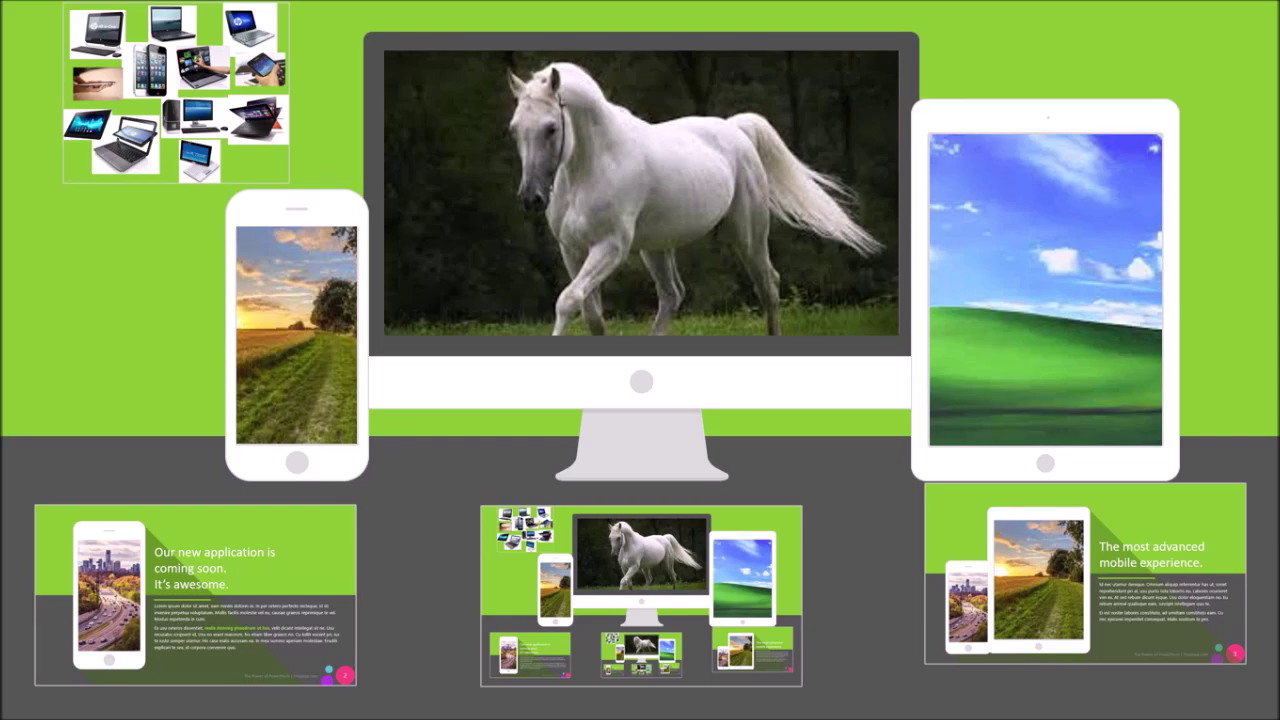